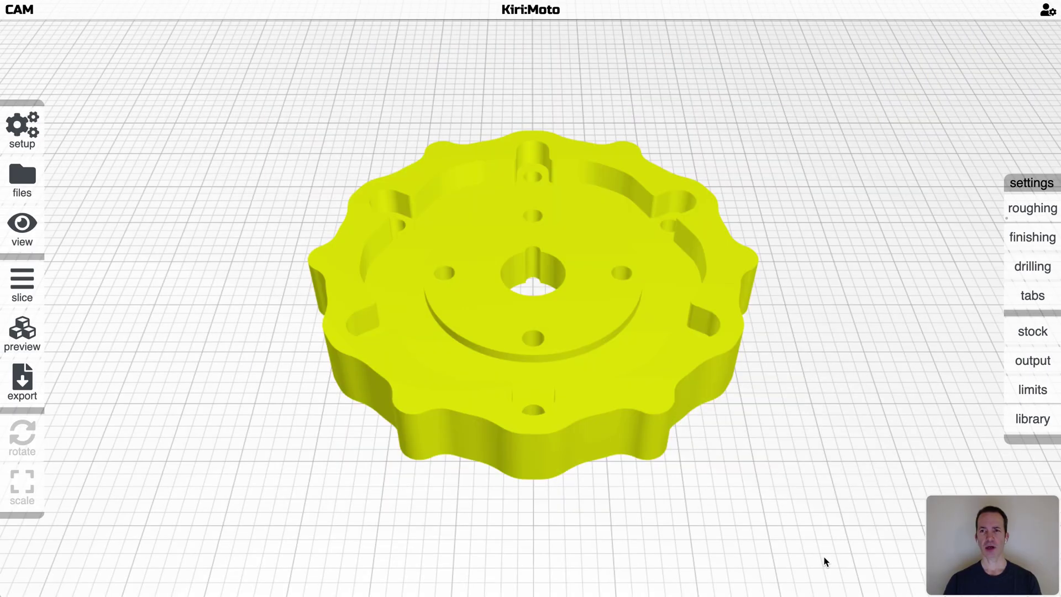
Step: Zoom in and orbit the view to a flatter angle on the knob part
scroll(788, 415, "up", 2)
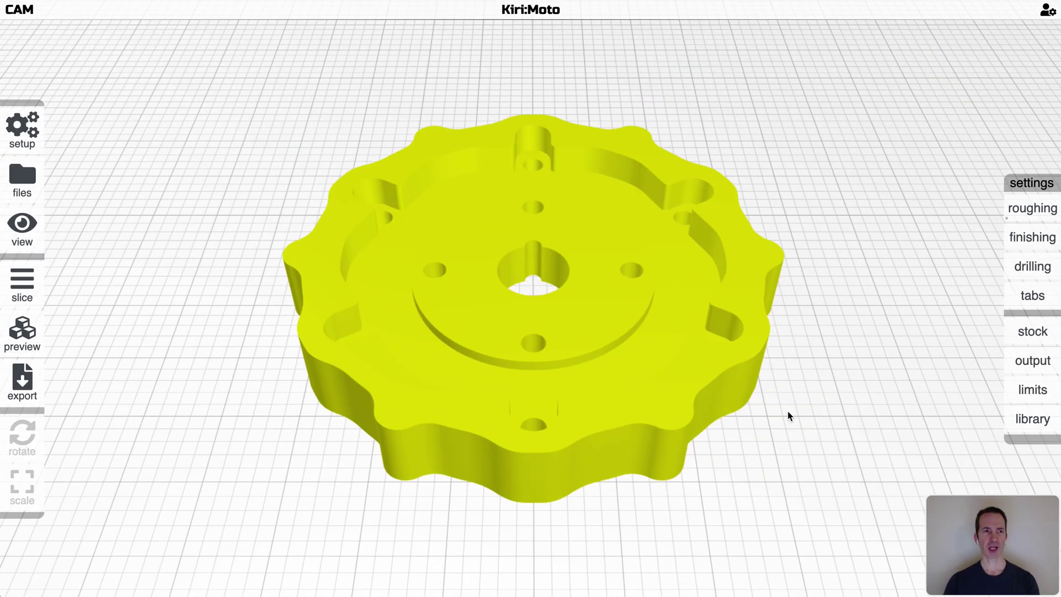
mouse_move(791, 436)
left_mouse_down()
mouse_move(777, 415)
mouse_move(788, 405)
mouse_move(788, 417)
mouse_move(787, 405)
mouse_move(789, 419)
left_mouse_up()
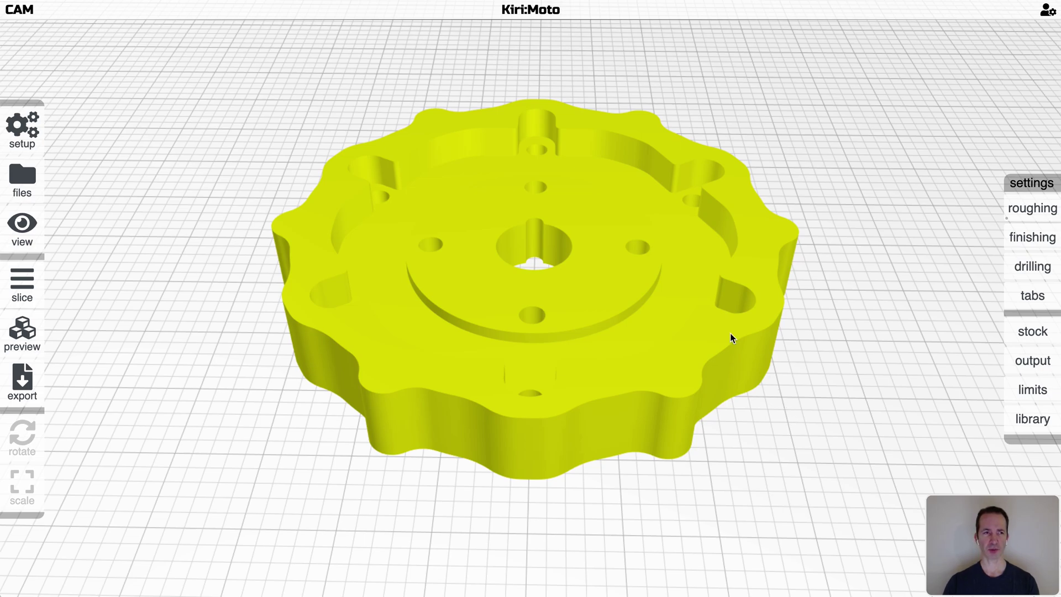
mouse_move(33, 17)
Step: Check the Sienci.LongMill.marlin machine selection, then dismiss the machine dialog
mouse_move(22, 127)
left_click(57, 118)
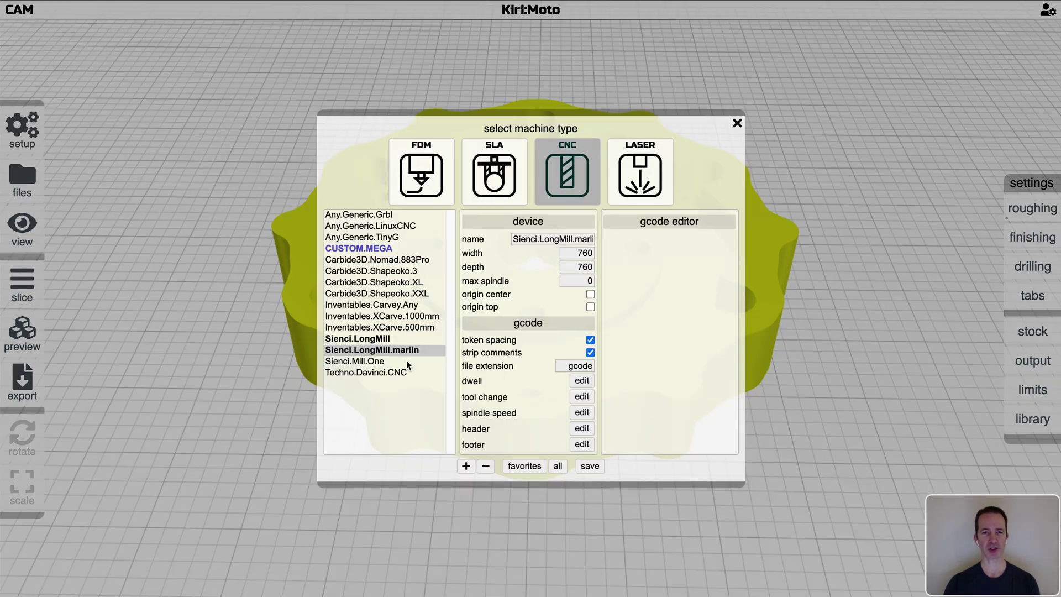
key("Escape")
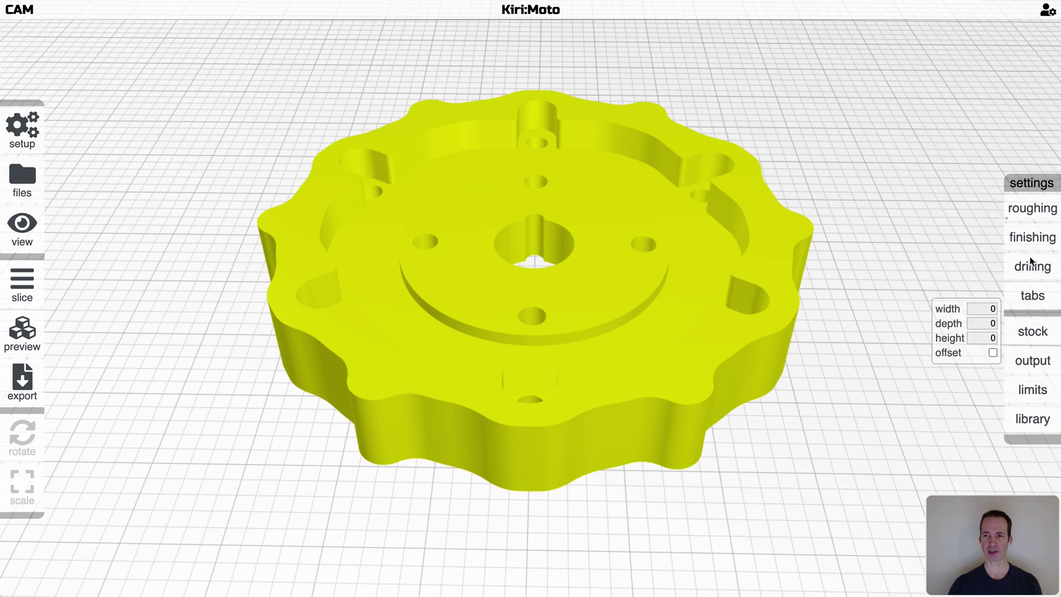
Step: Zoom and tilt the view, then select and deselect the wavy-edged knob part
mouse_move(1042, 209)
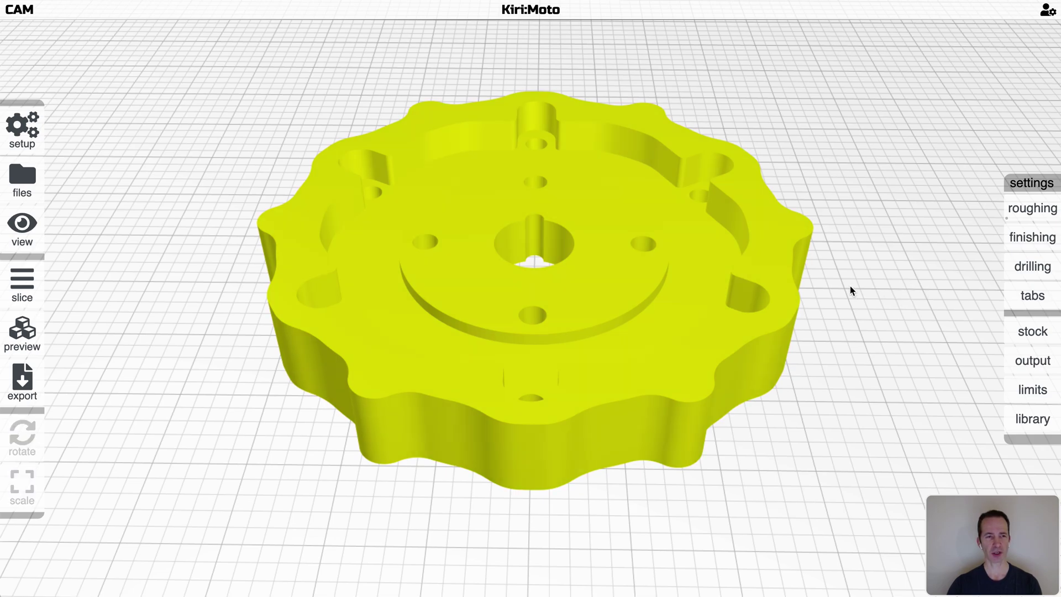
scroll(867, 287, "down", 3)
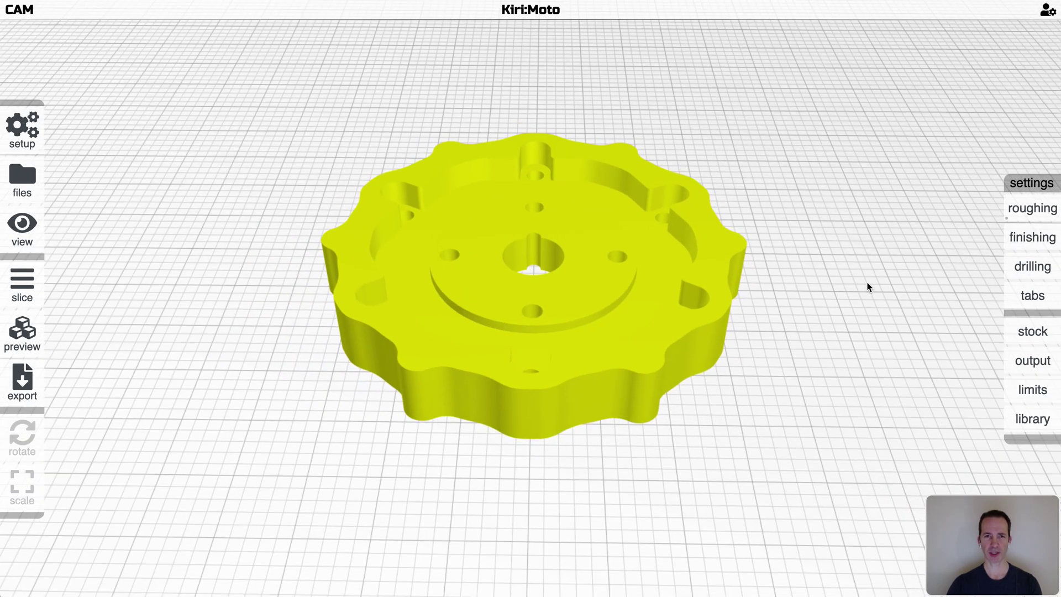
scroll(868, 286, "up", 3)
scroll(867, 286, "down", 1)
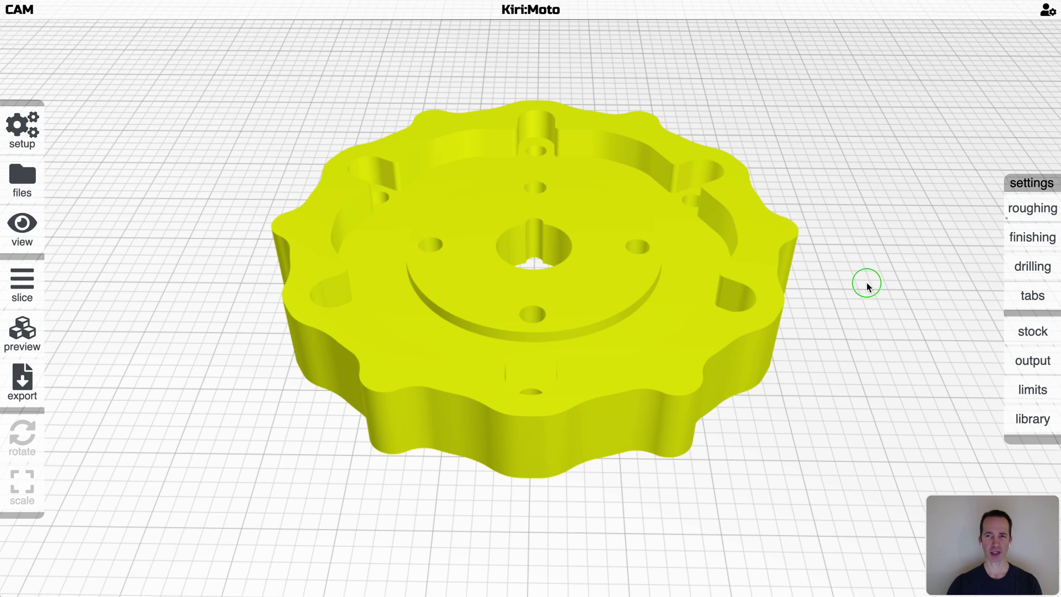
left_click_drag(868, 283, 866, 285)
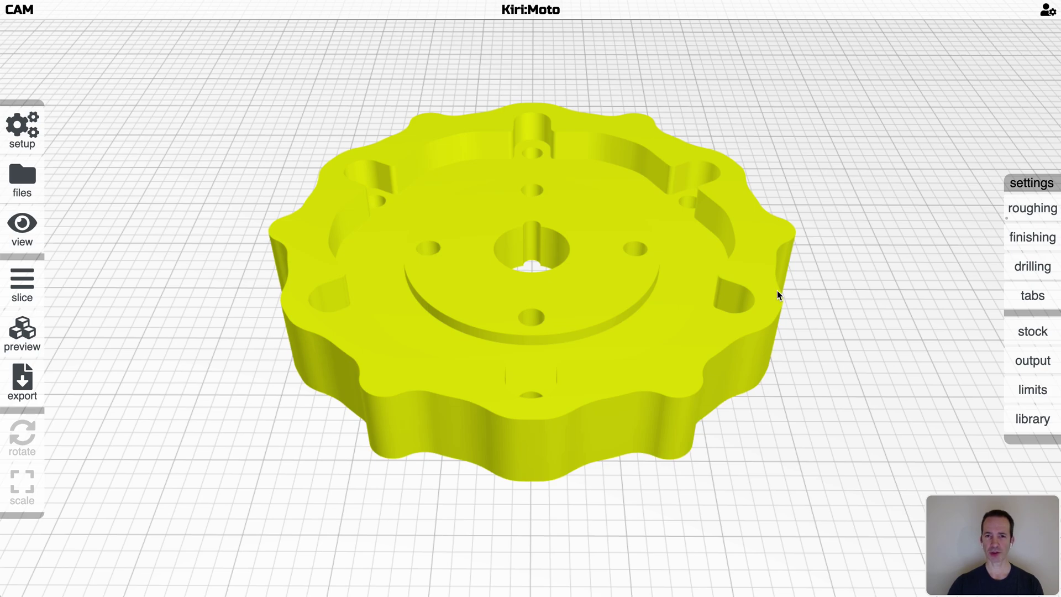
left_click(697, 281)
mouse_move(14, 176)
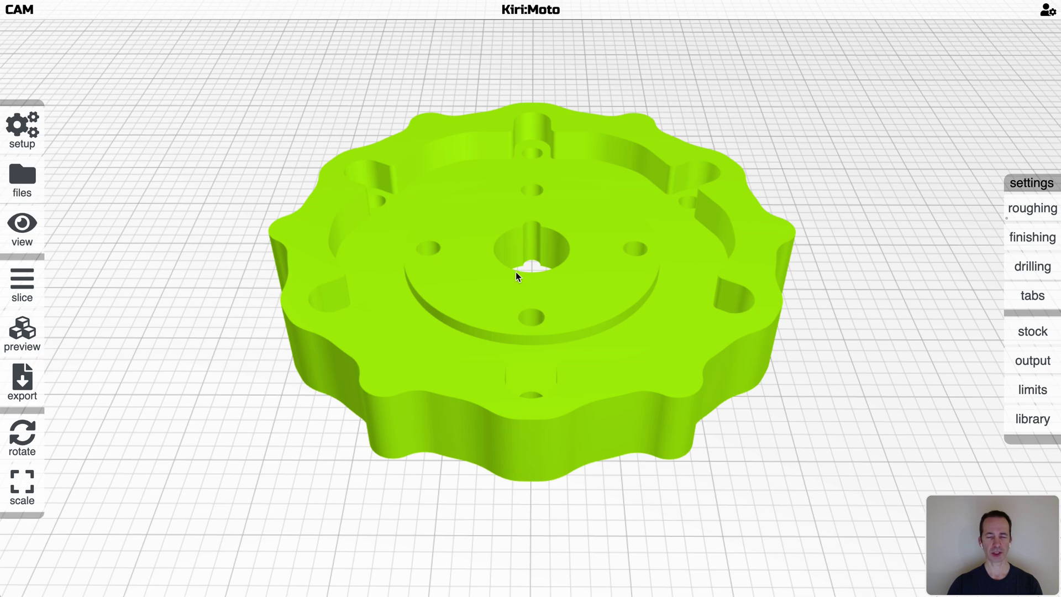
left_click(811, 350)
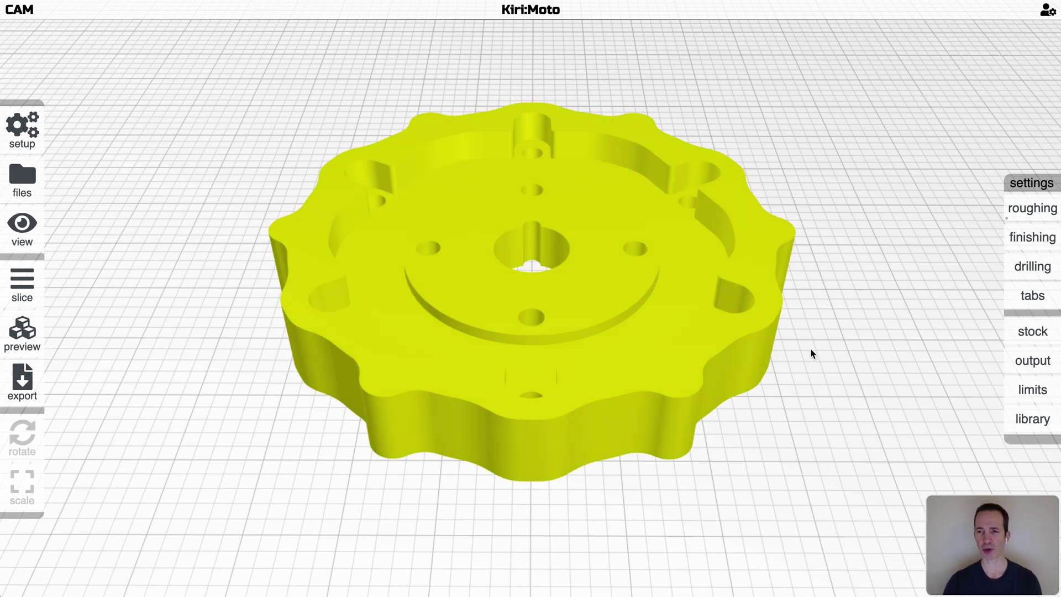
Step: Enable stock Offset so a translucent stock box surrounds the knob, and orbit around it
mouse_move(1016, 344)
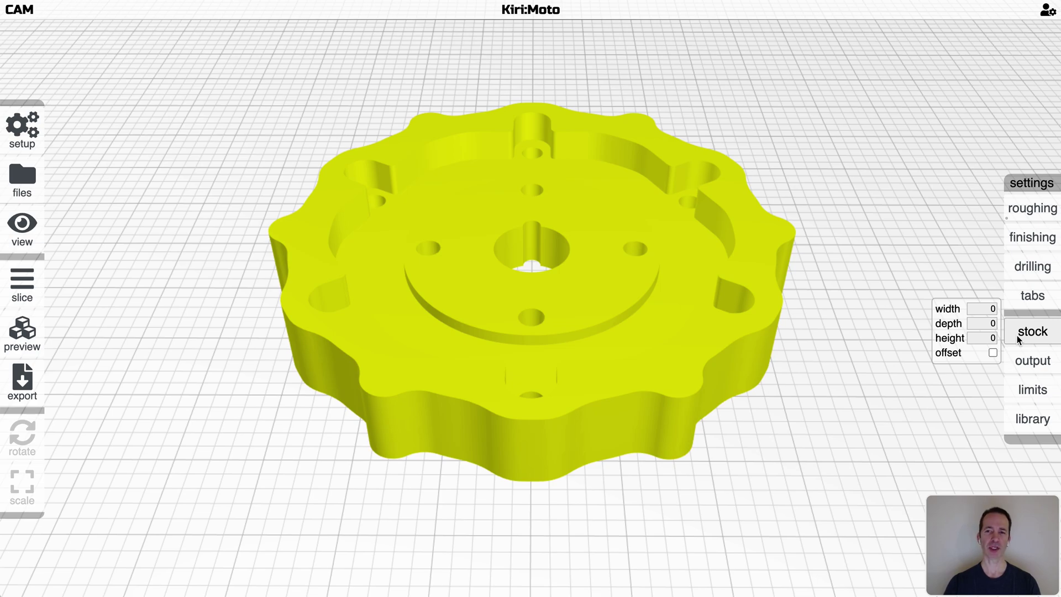
left_click(993, 352)
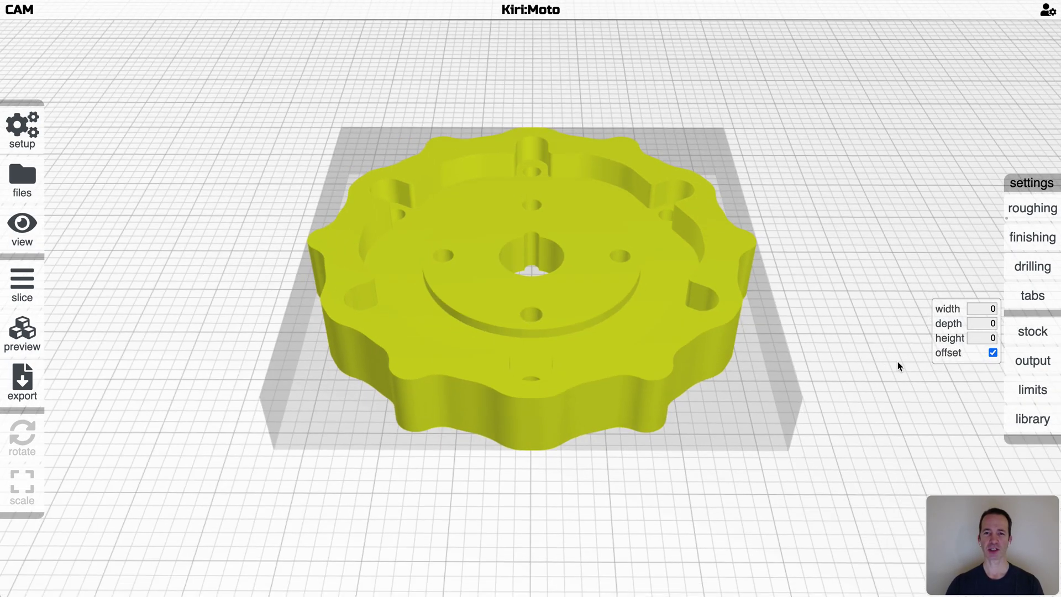
left_click_drag(898, 361, 881, 348)
Step: Turn on Show Origin in the preferences so the origin marker is displayed
mouse_move(1041, 367)
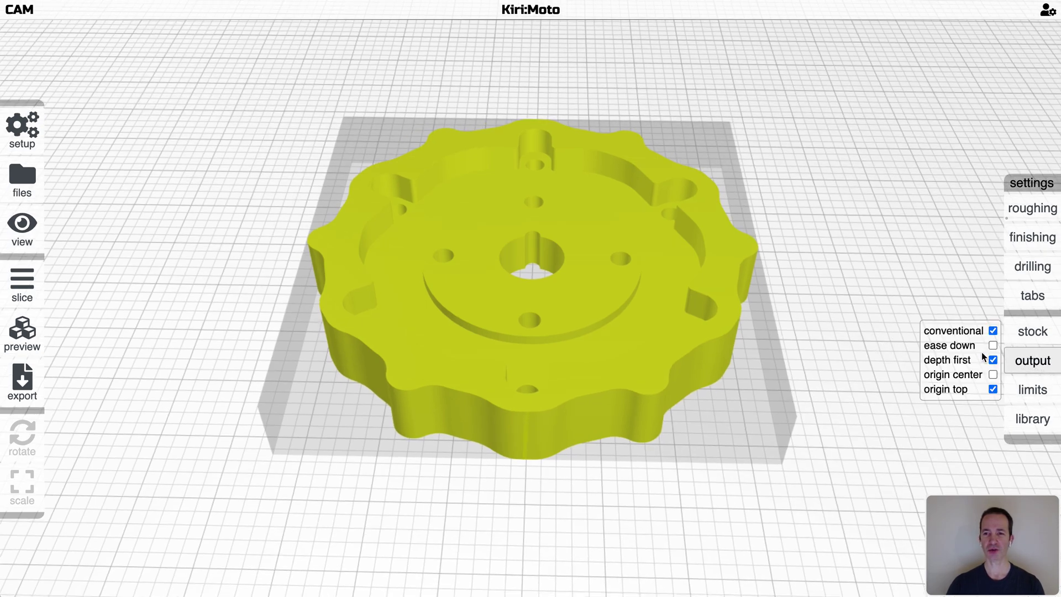
left_click_drag(858, 315, 841, 320)
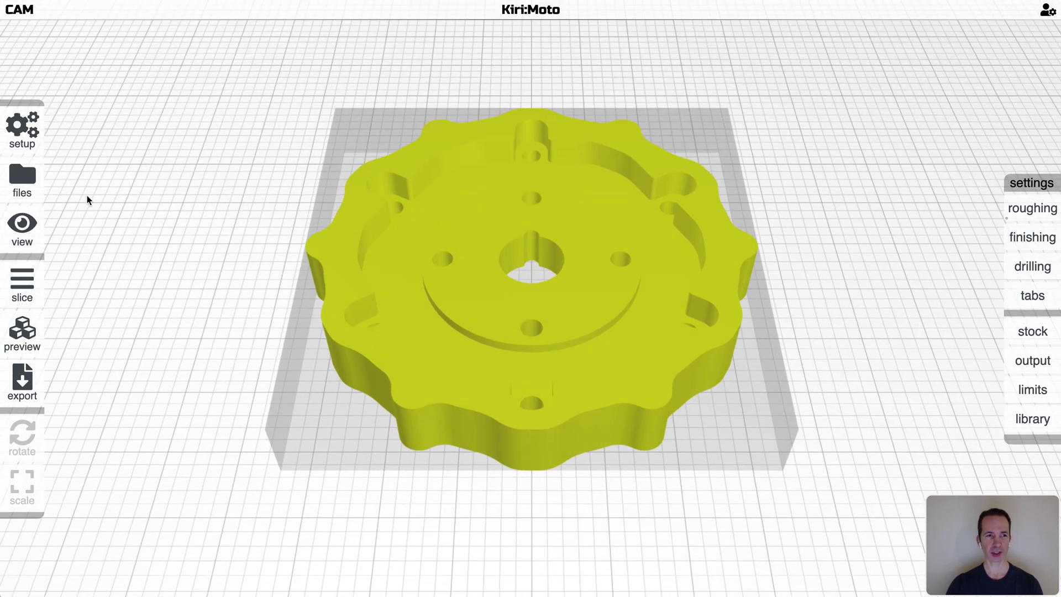
mouse_move(25, 130)
left_click(166, 129)
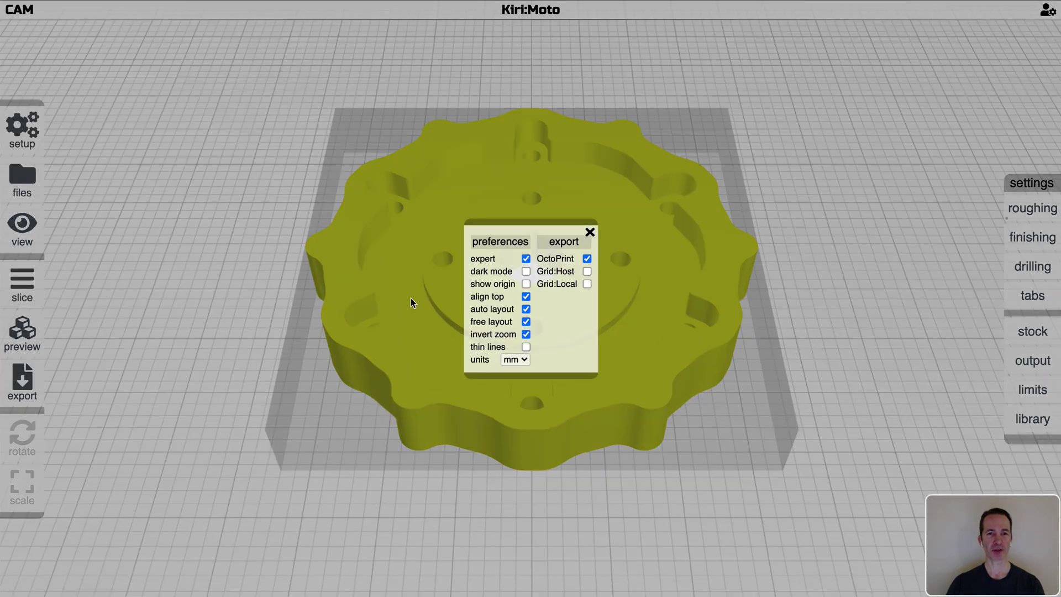
left_click(526, 284)
left_click(589, 231)
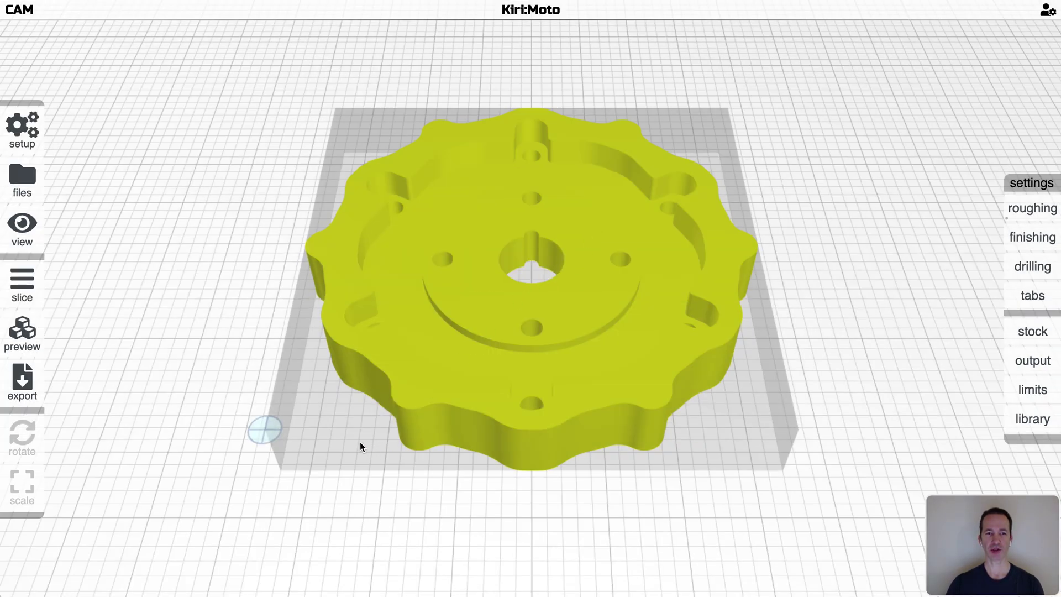
Step: Toggle Origin Center on and back off, leaving the origin at the stock's lower-left corner
mouse_move(1036, 366)
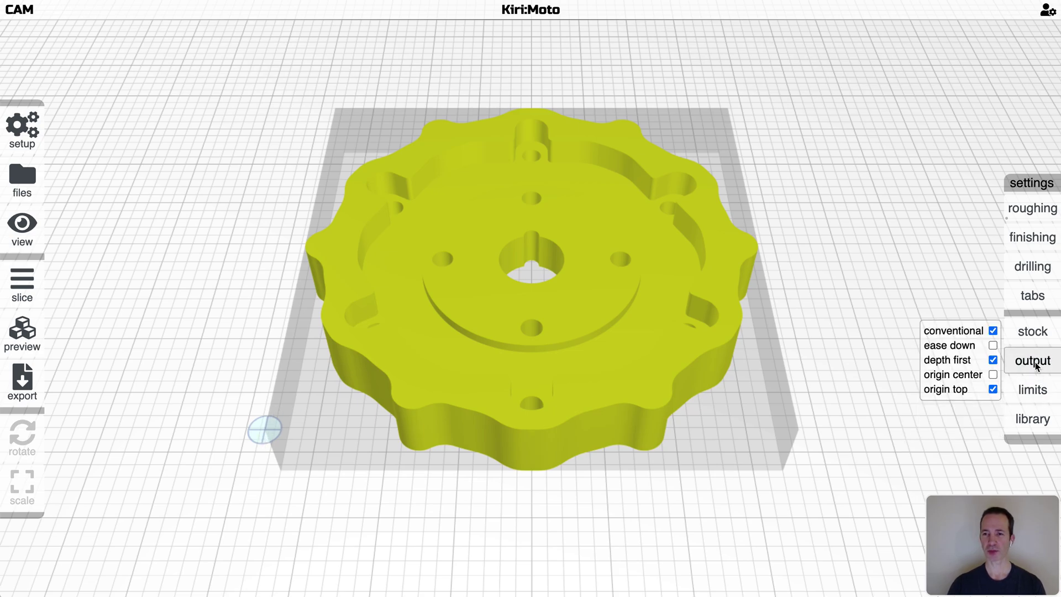
left_click(993, 374)
left_click(993, 375)
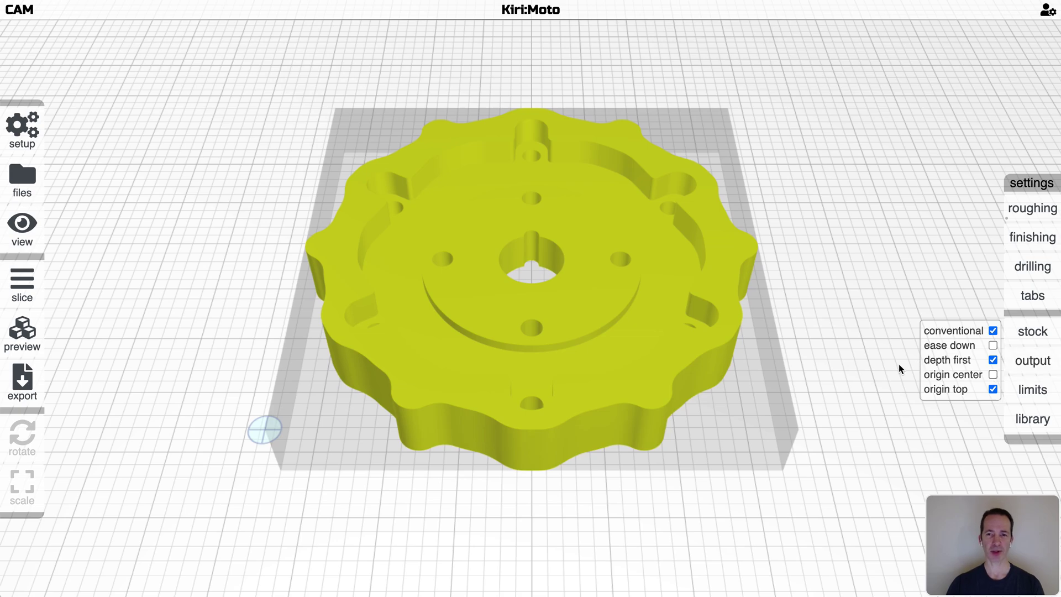
scroll(865, 362, "down", 2)
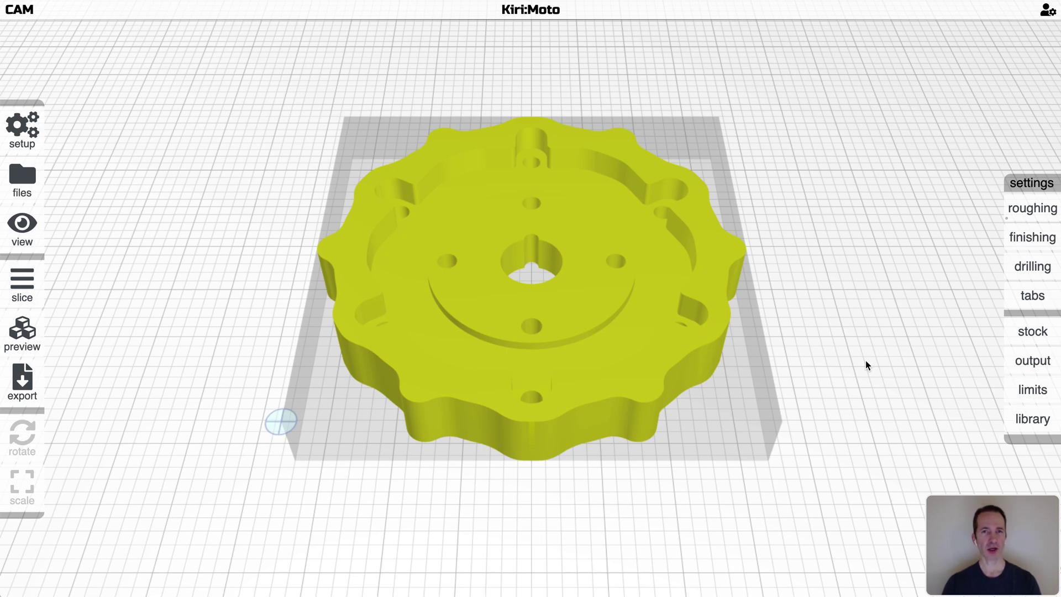
left_click_drag(865, 360, 866, 358)
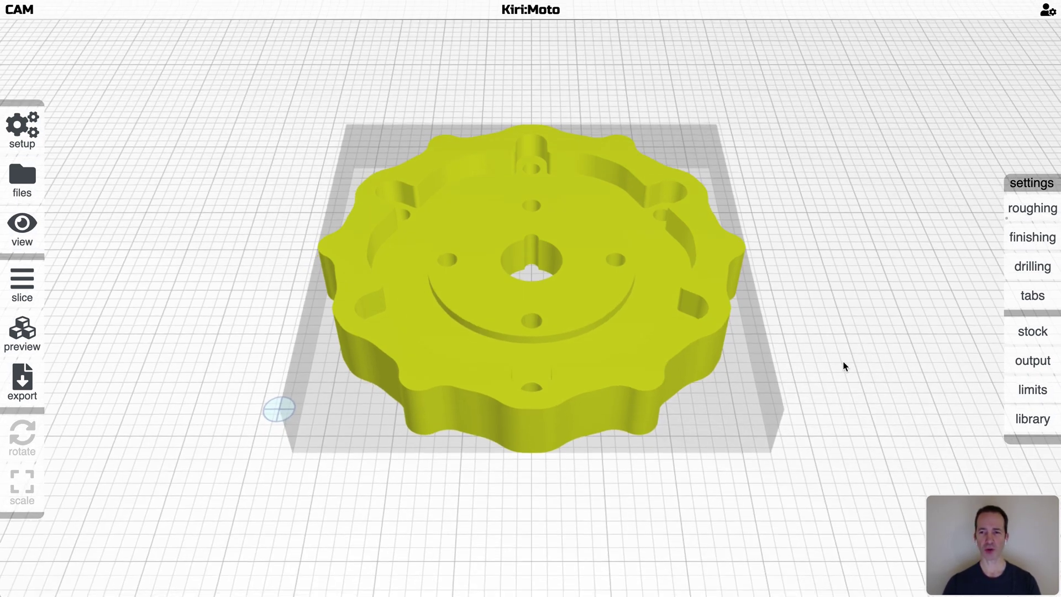
mouse_move(1011, 332)
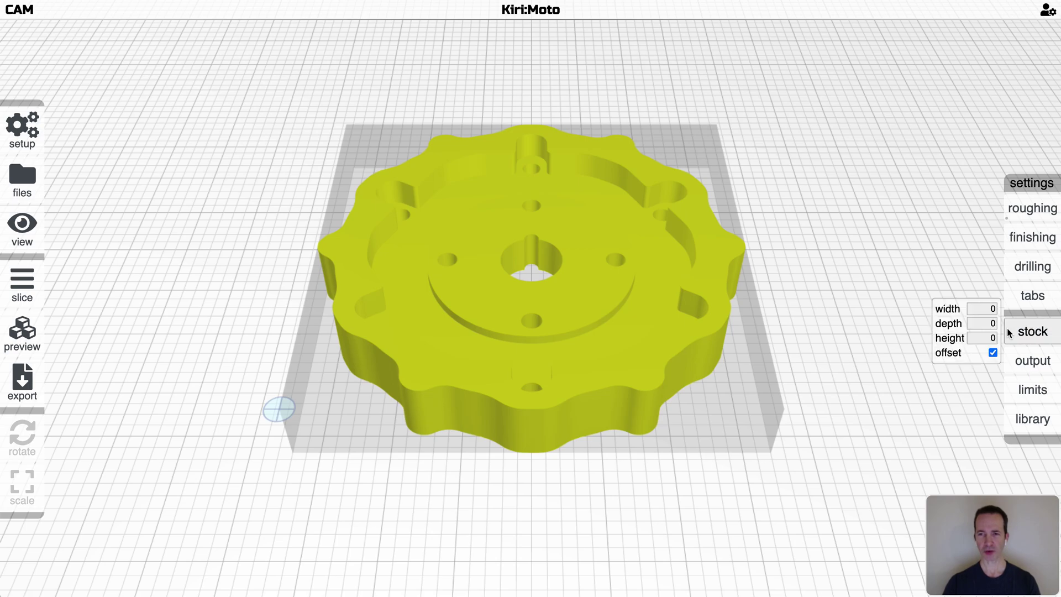
left_click(985, 310)
type("5")
key("Tab")
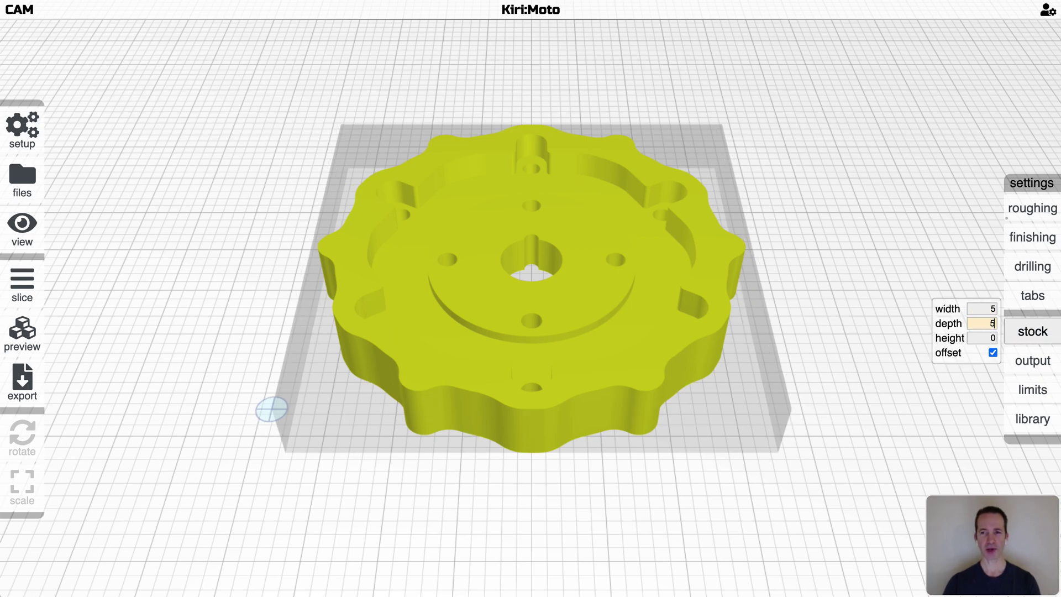
type("5")
key("Tab")
key("shift+Tab")
key("shift+Tab")
type("1")
key("Tab")
type("1")
key("Tab")
key("shift+Tab")
key("shift+Tab")
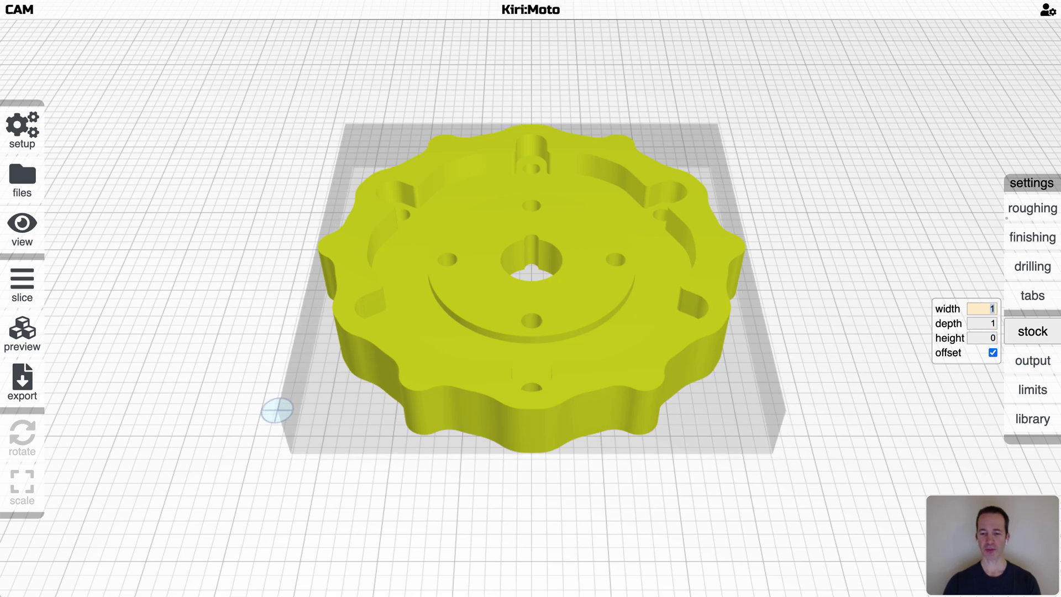
type("0")
key("Tab")
type("0")
key("Tab")
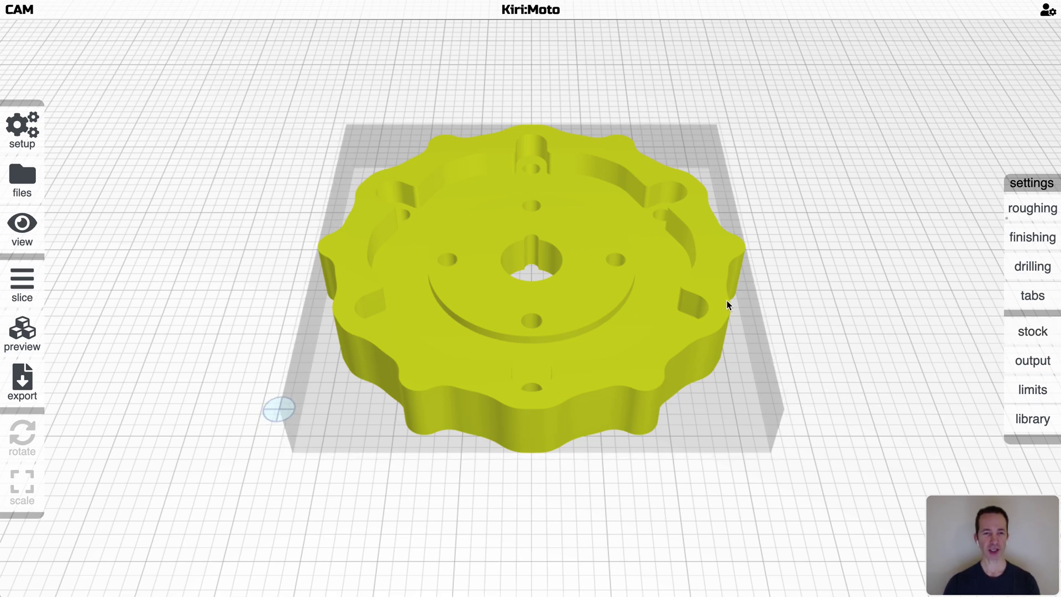
mouse_move(23, 128)
left_click(161, 128)
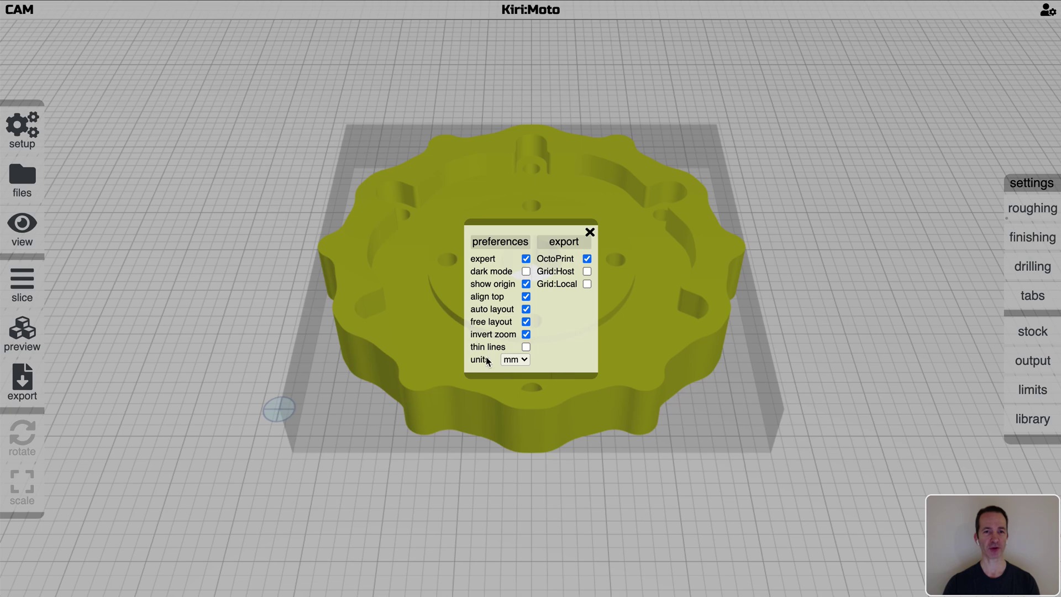
left_click(523, 361)
left_click(590, 232)
scroll(810, 336, "up", 1)
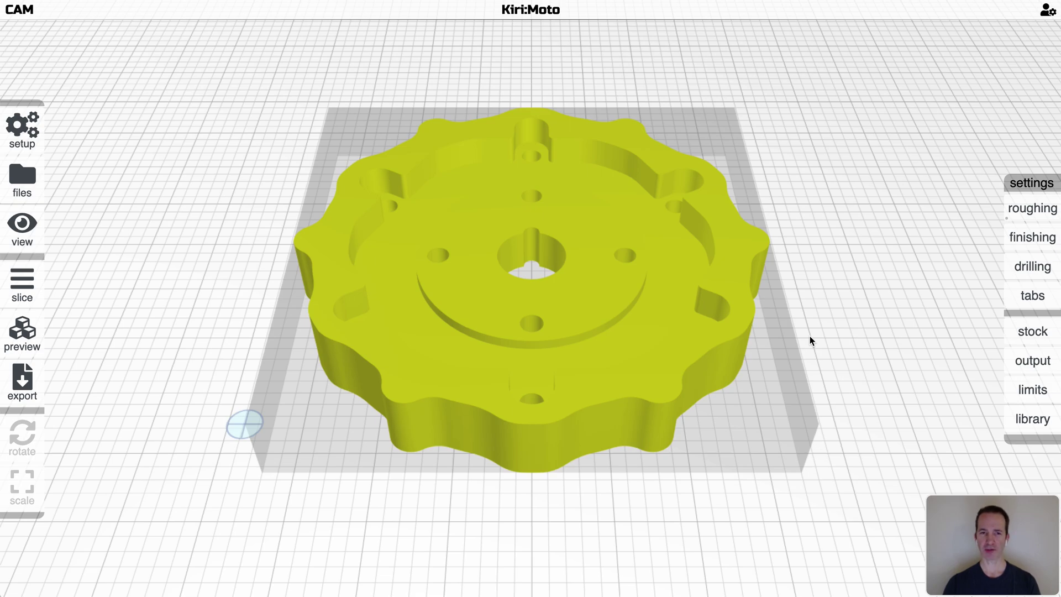
scroll(810, 336, "down", 2)
scroll(811, 336, "down", 1)
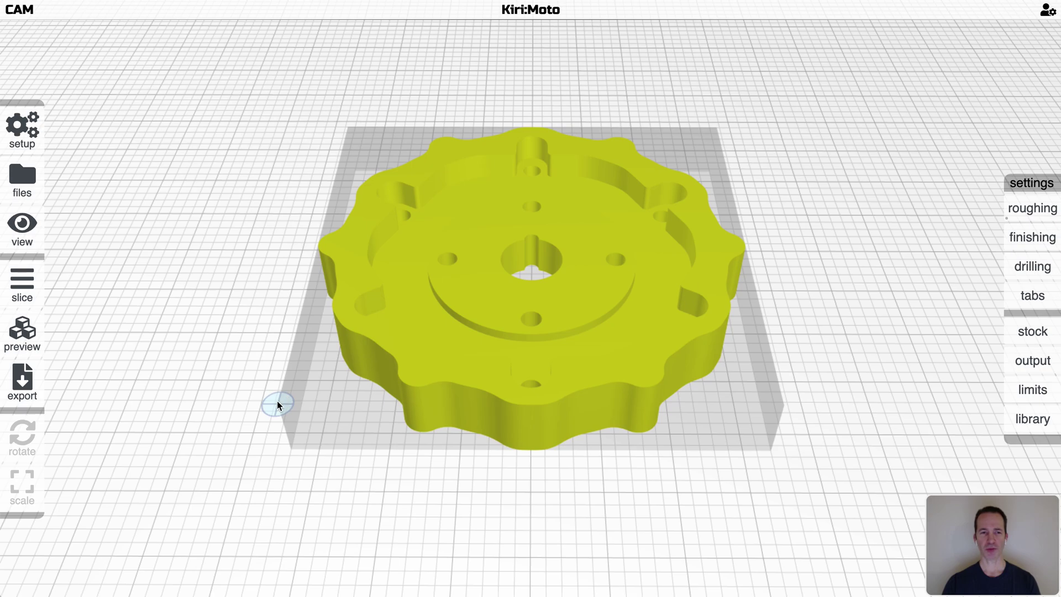
scroll(840, 338, "up", 1)
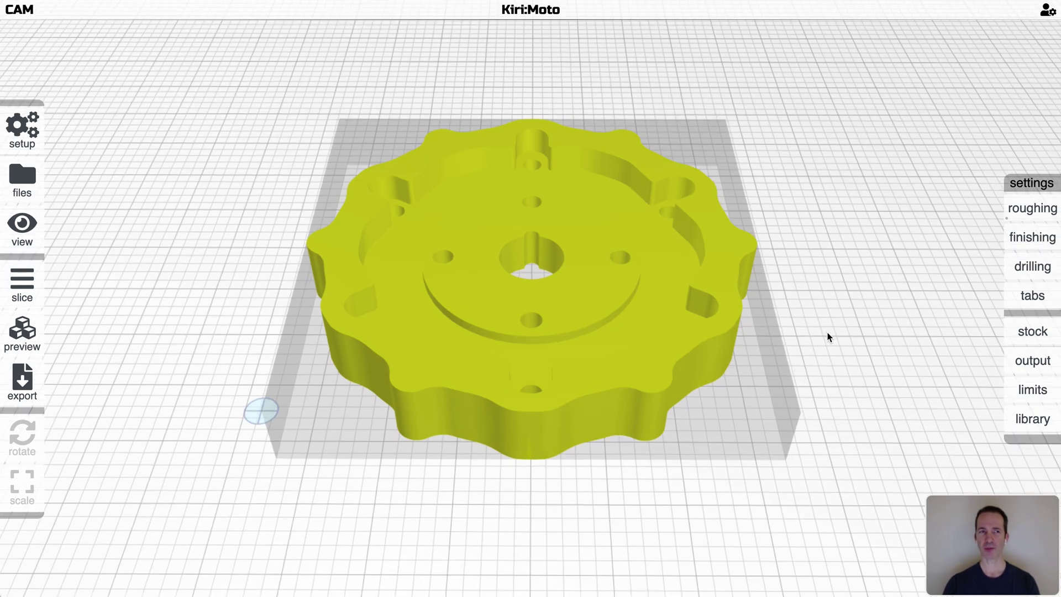
Step: Review roughing (step over 0.5, step down 2) and disable holding tabs
mouse_move(1030, 211)
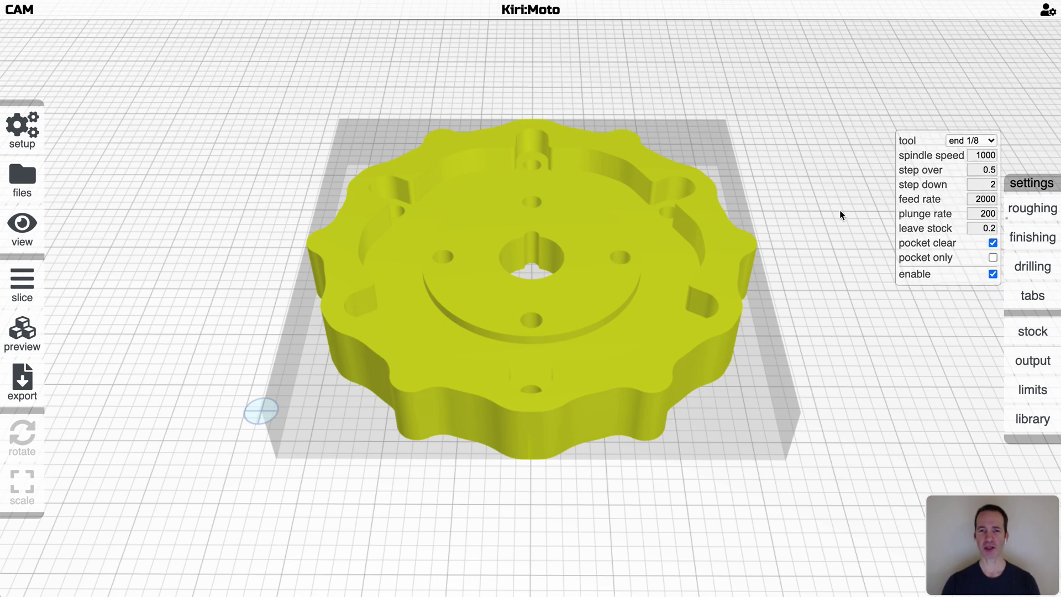
left_click(842, 226)
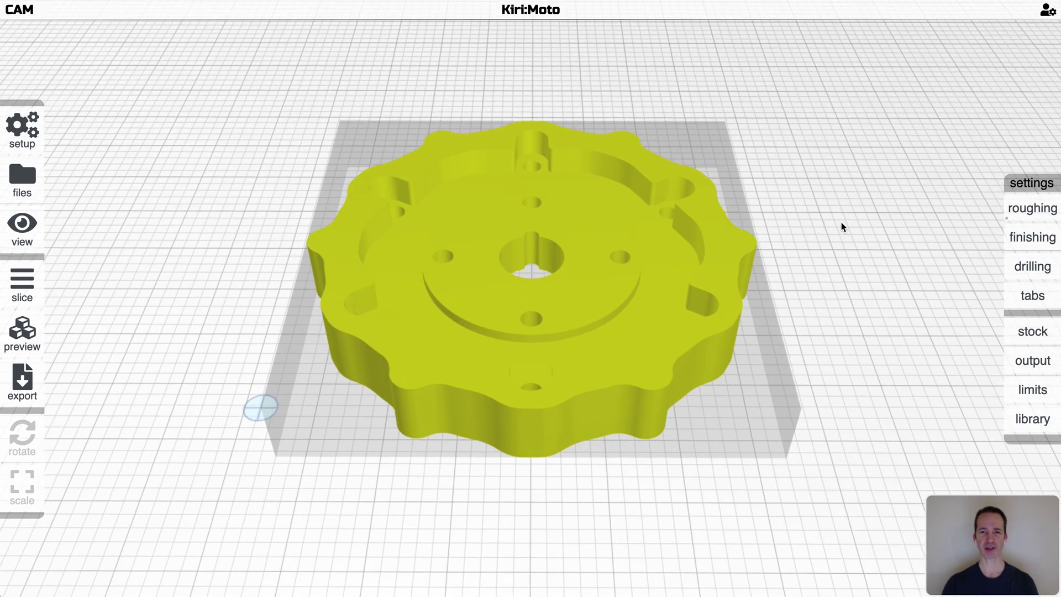
mouse_move(1040, 221)
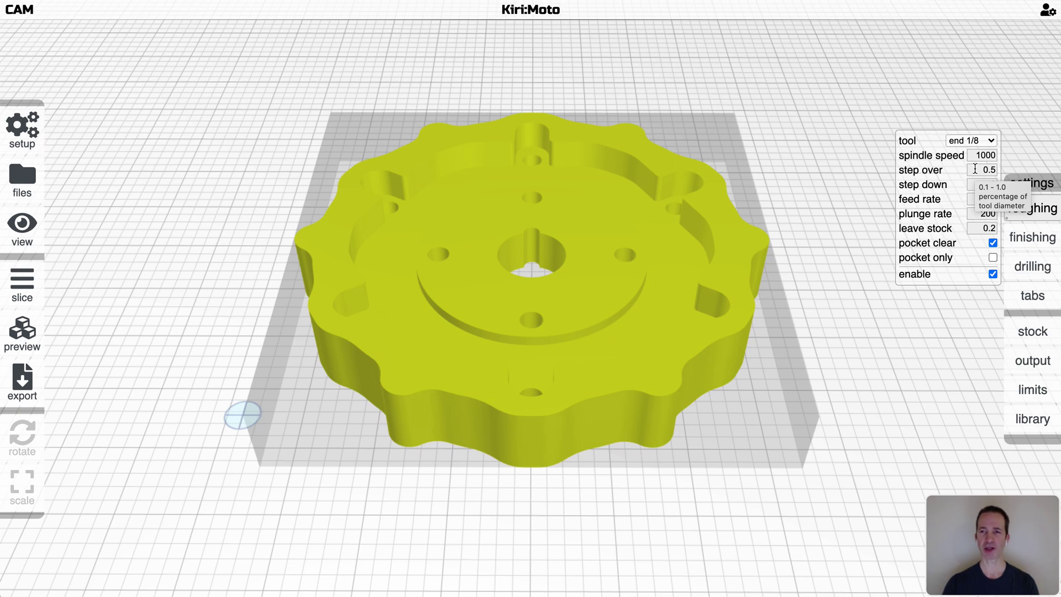
mouse_move(971, 185)
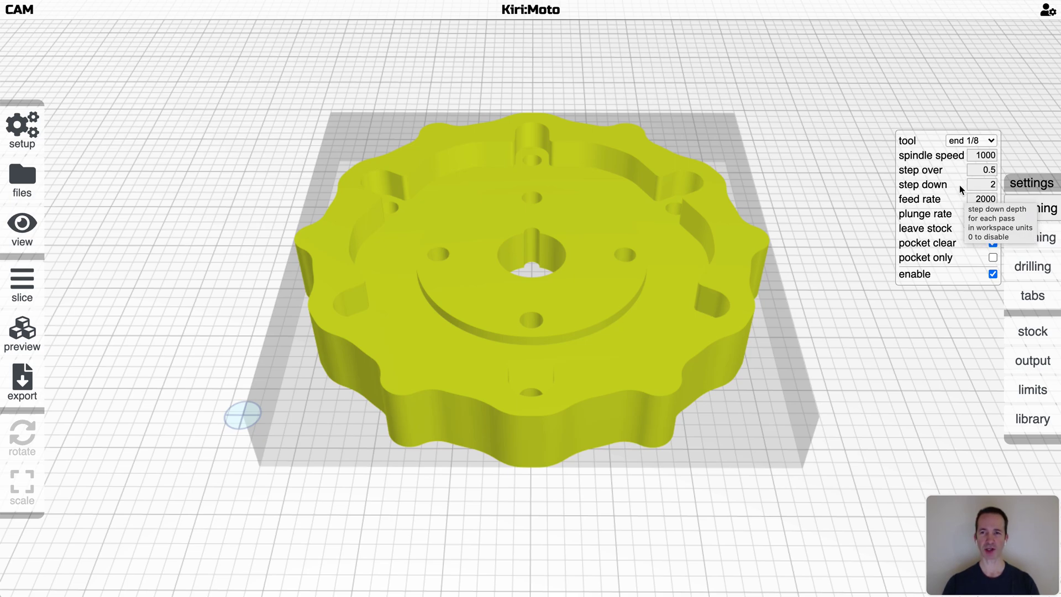
mouse_move(948, 209)
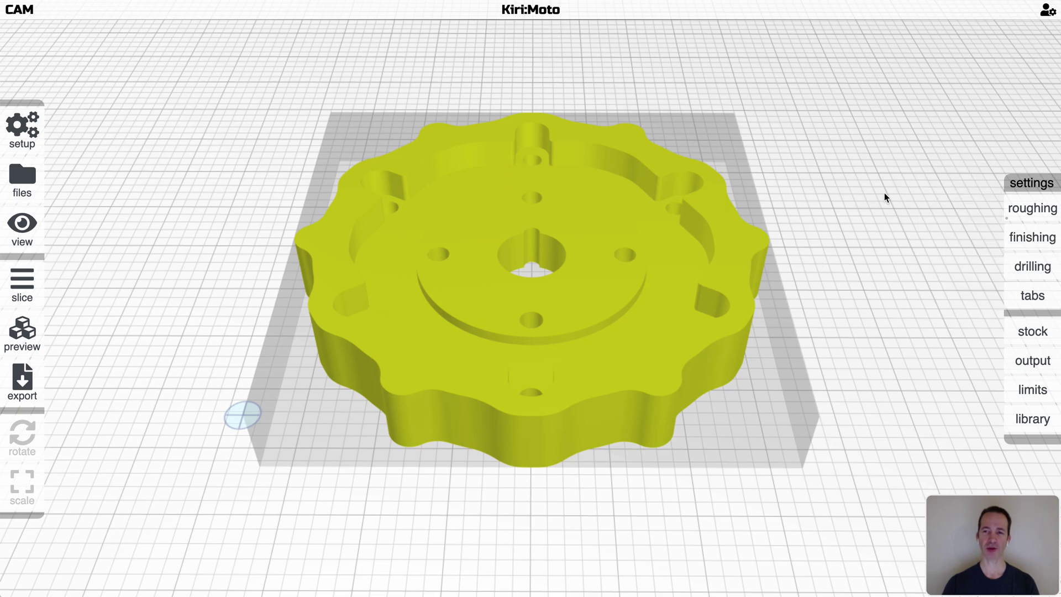
mouse_move(1024, 299)
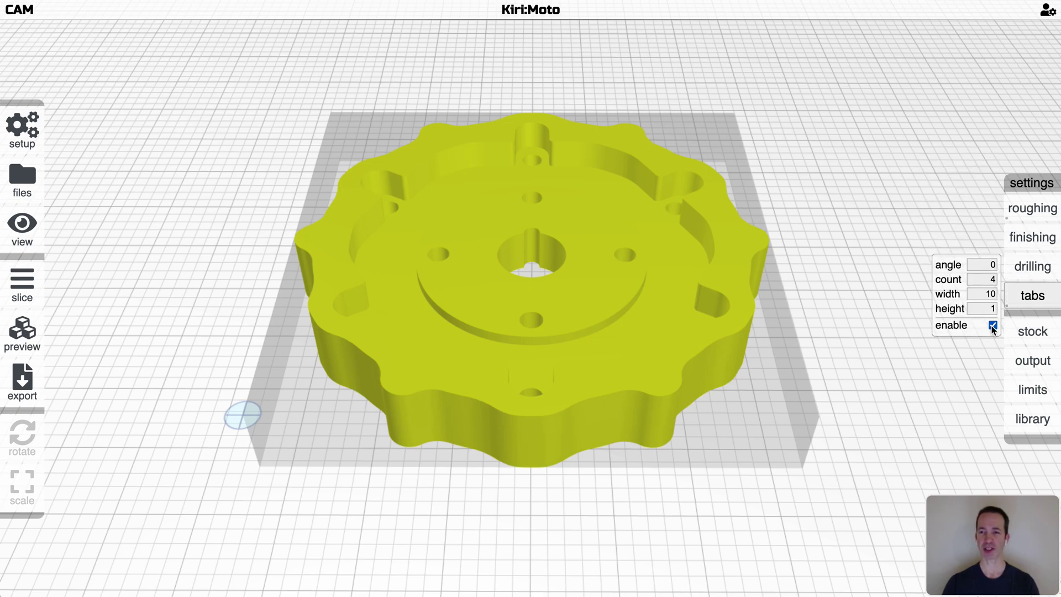
left_click(992, 326)
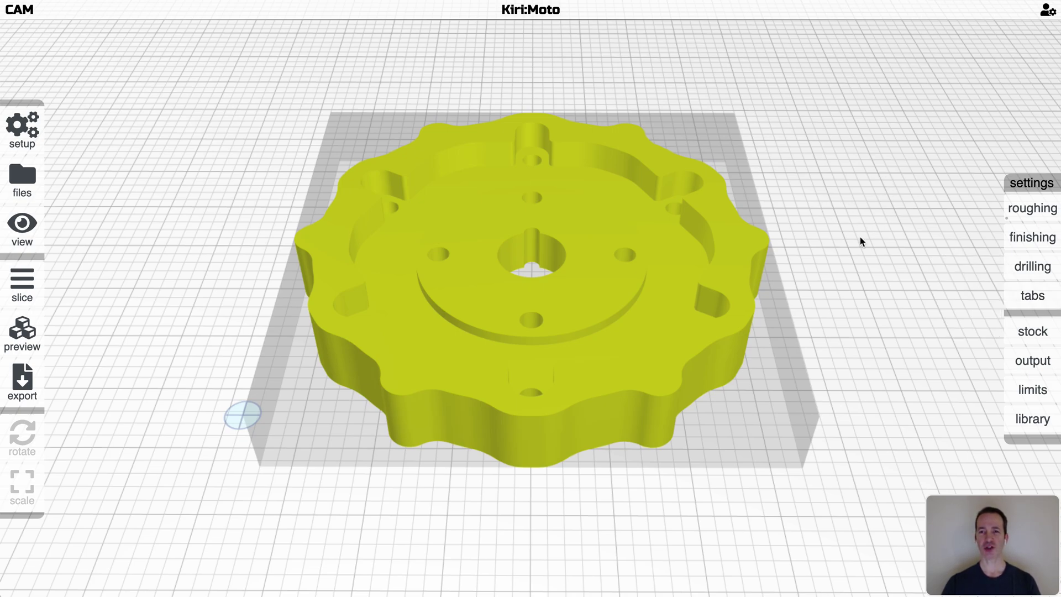
scroll(861, 242, "up", 2)
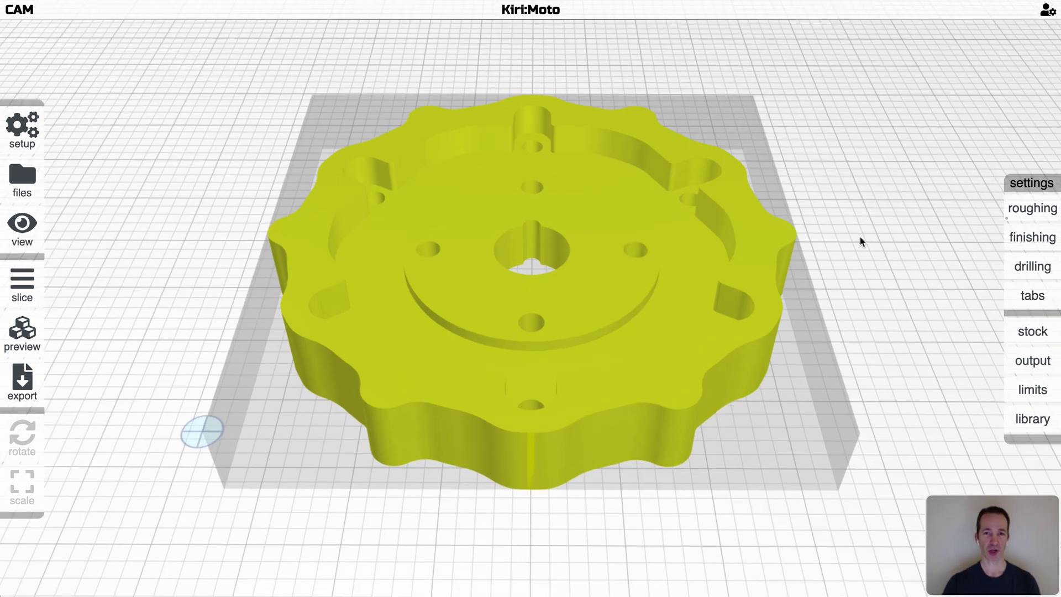
scroll(861, 241, "down", 1)
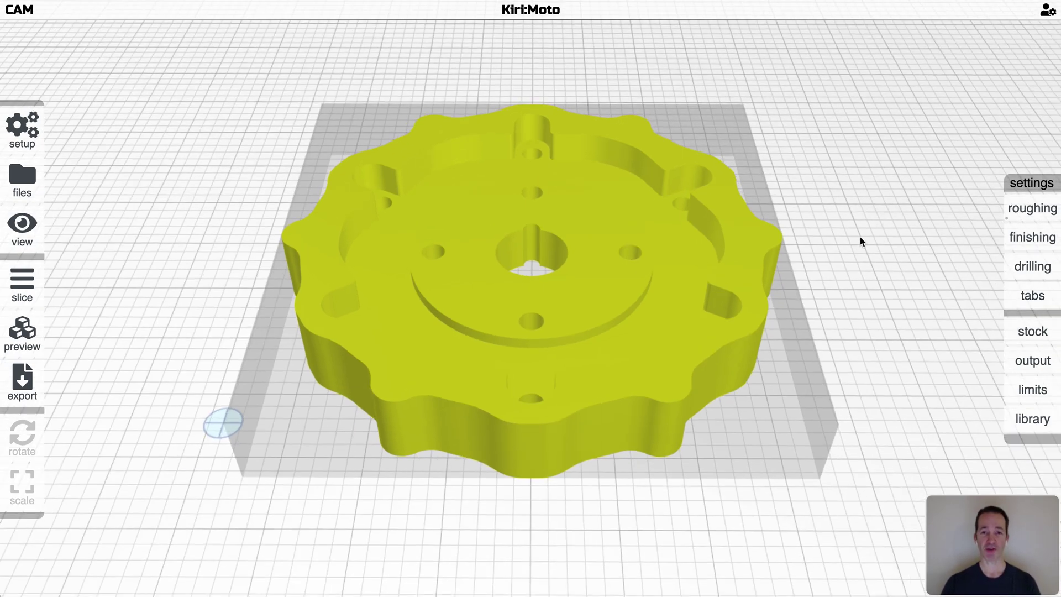
Step: Slice the part into roughing and finishing toolpaths and orbit to inspect them
left_click(23, 273)
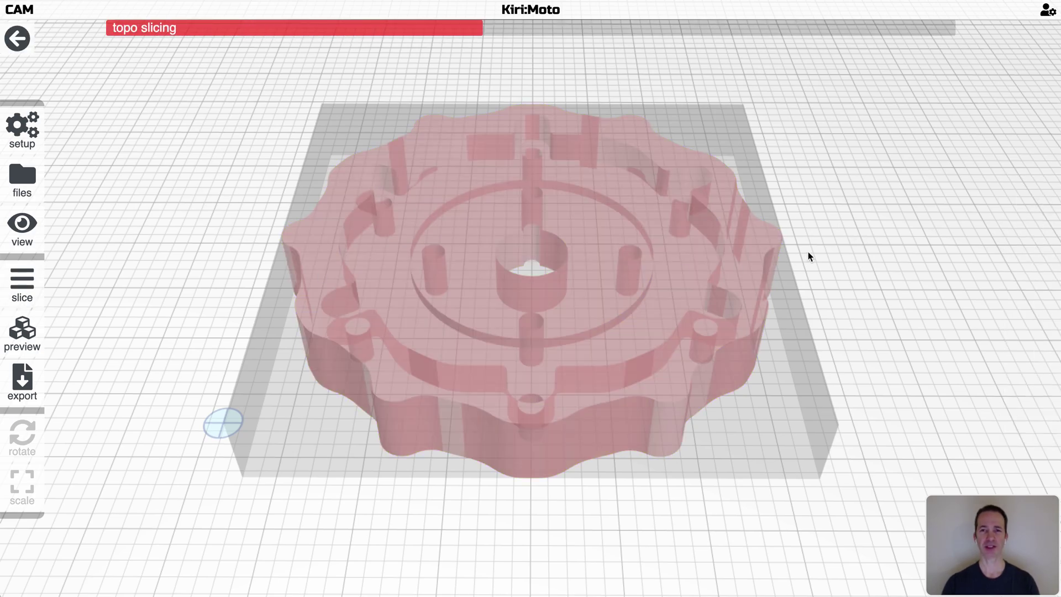
scroll(809, 251, "up", 1)
scroll(845, 253, "up", 2)
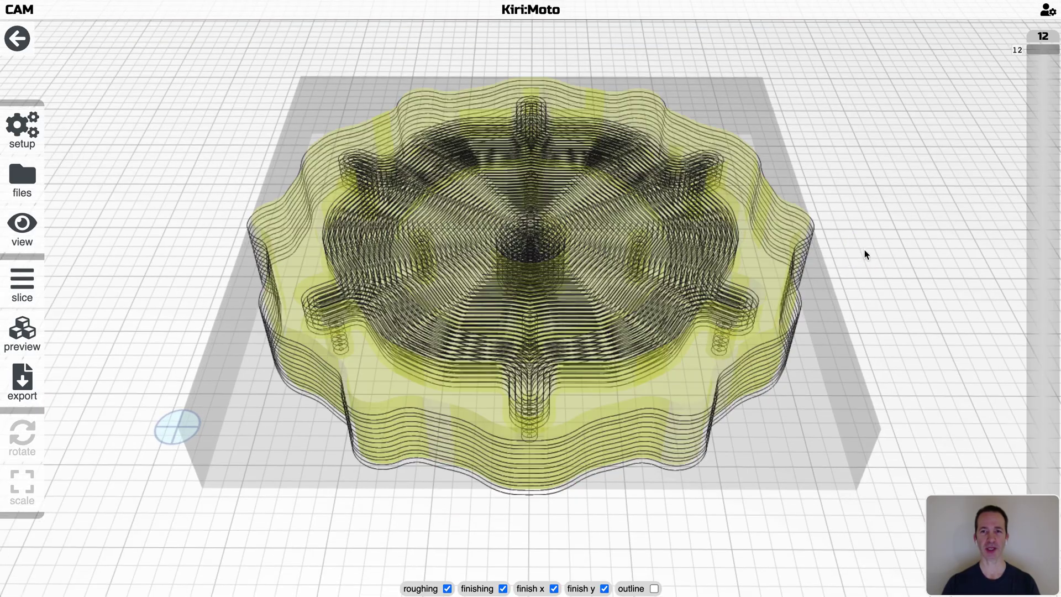
left_click_drag(866, 255, 896, 321)
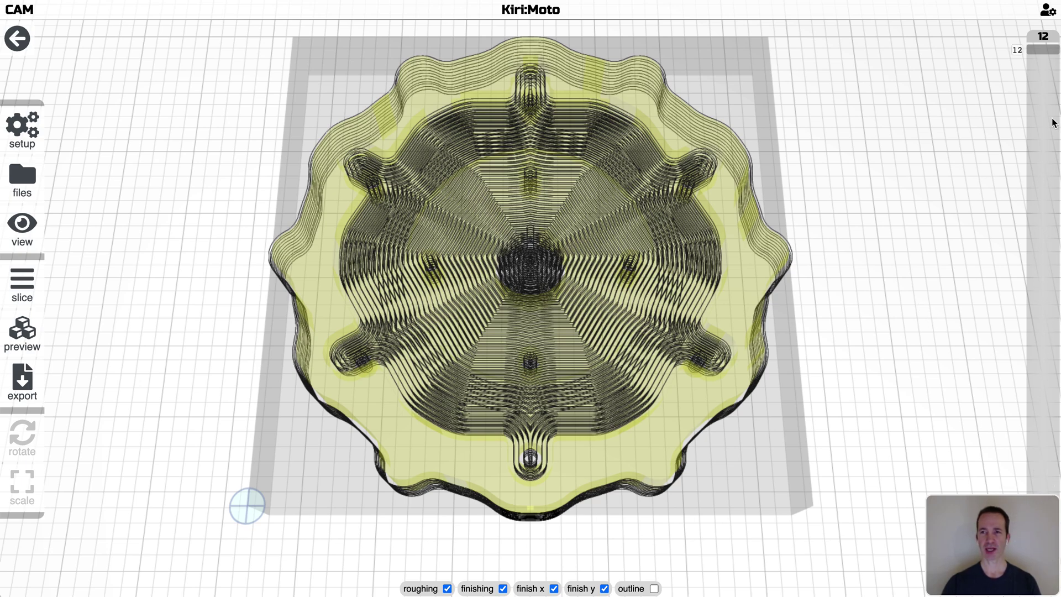
left_click_drag(1016, 120, 916, 252)
left_click_drag(974, 152, 912, 188)
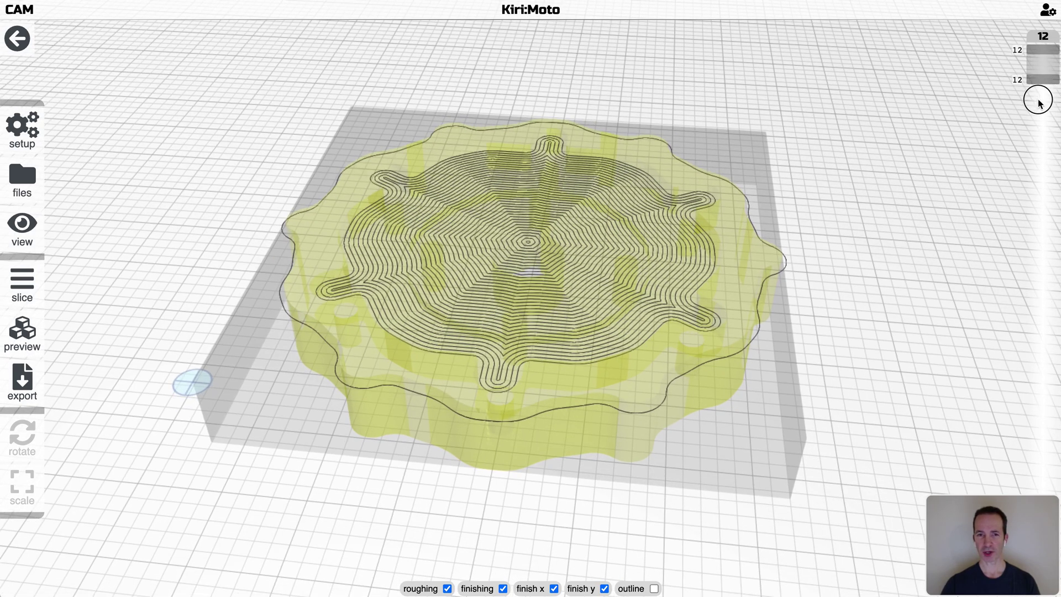
Step: Scrub the layer range down to about 5, then show all 12 layers again
left_click_drag(1039, 102, 1044, 40)
left_click_drag(1006, 83, 972, 126)
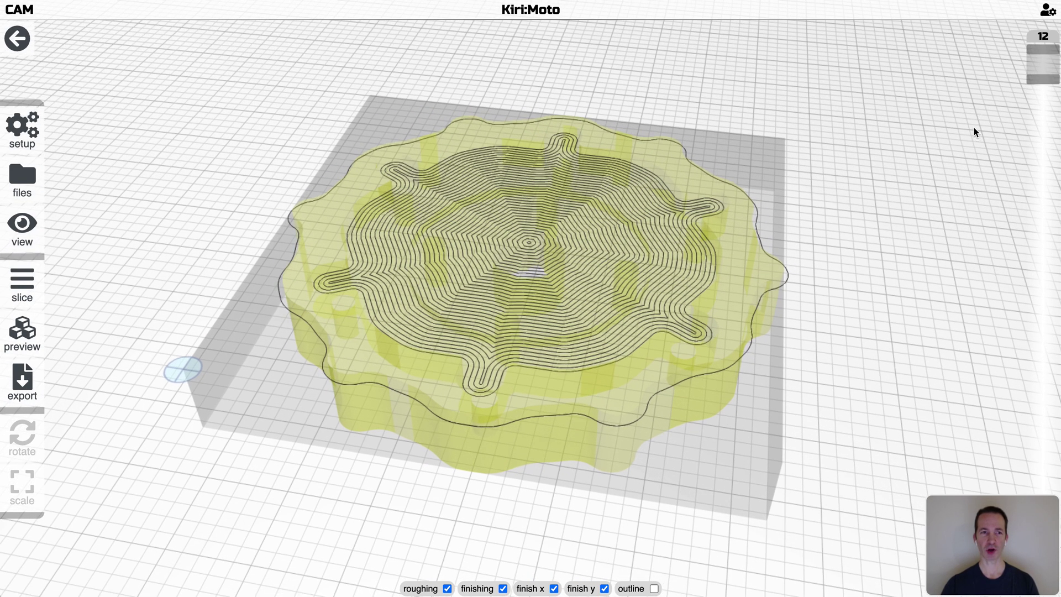
key("Home")
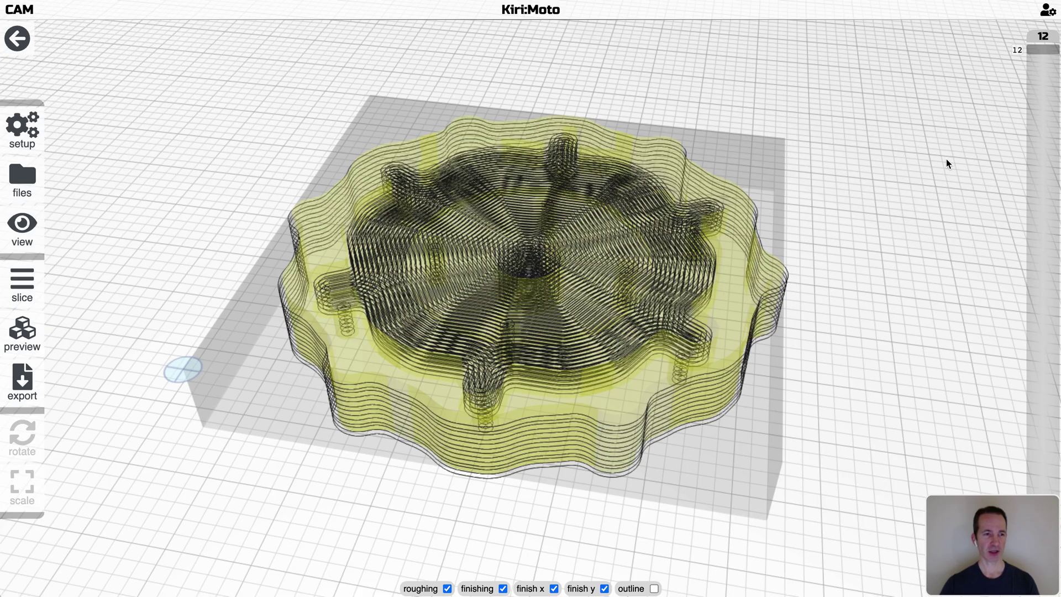
left_click_drag(948, 164, 948, 155)
left_click_drag(1012, 86, 923, 175)
Step: Run the toolpath preview with travel moves shown and view it from overhead
key("p")
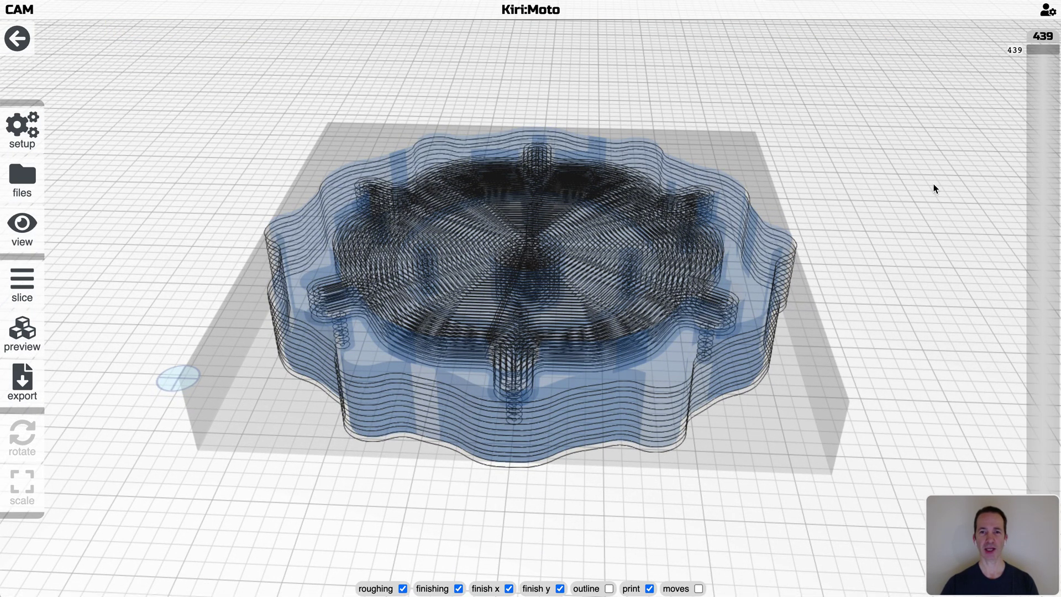
left_click_drag(934, 189, 871, 164)
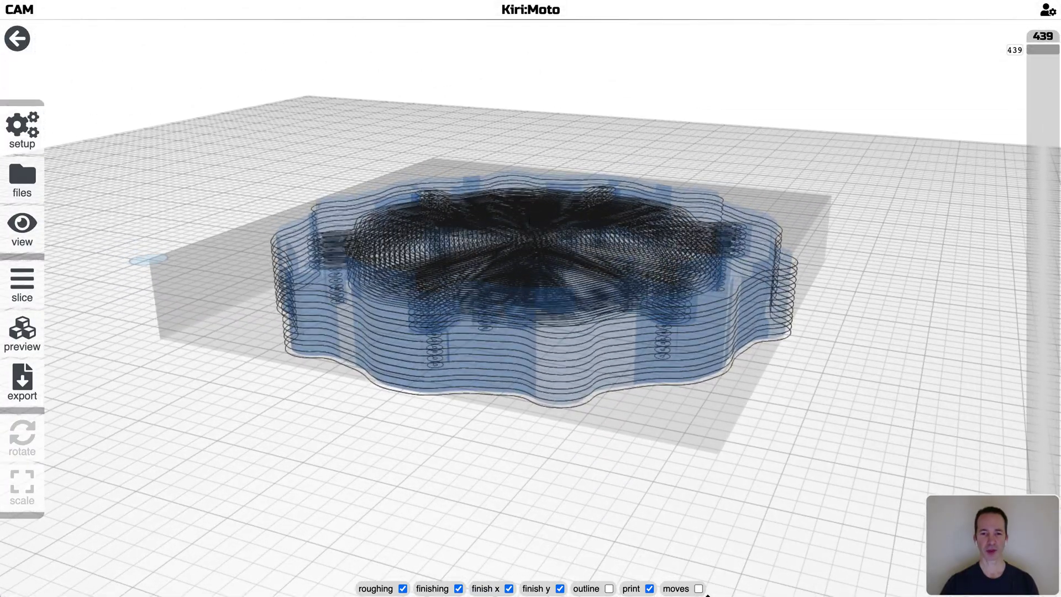
left_click(700, 589)
left_click_drag(736, 511, 786, 426)
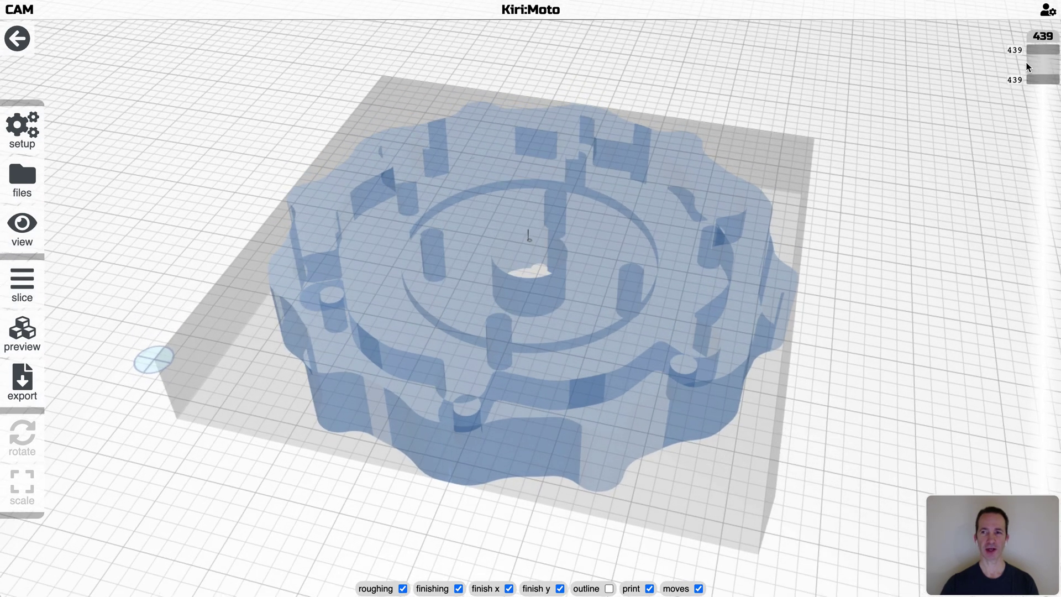
Step: Step the preview through the top and lower layer bands, then return to the solid part
left_click_drag(1040, 81, 1040, 119)
left_click_drag(1038, 79, 1042, 51)
left_click_drag(919, 161, 917, 171)
left_click_drag(865, 221, 886, 264)
left_click(897, 223)
mouse_move(1035, 215)
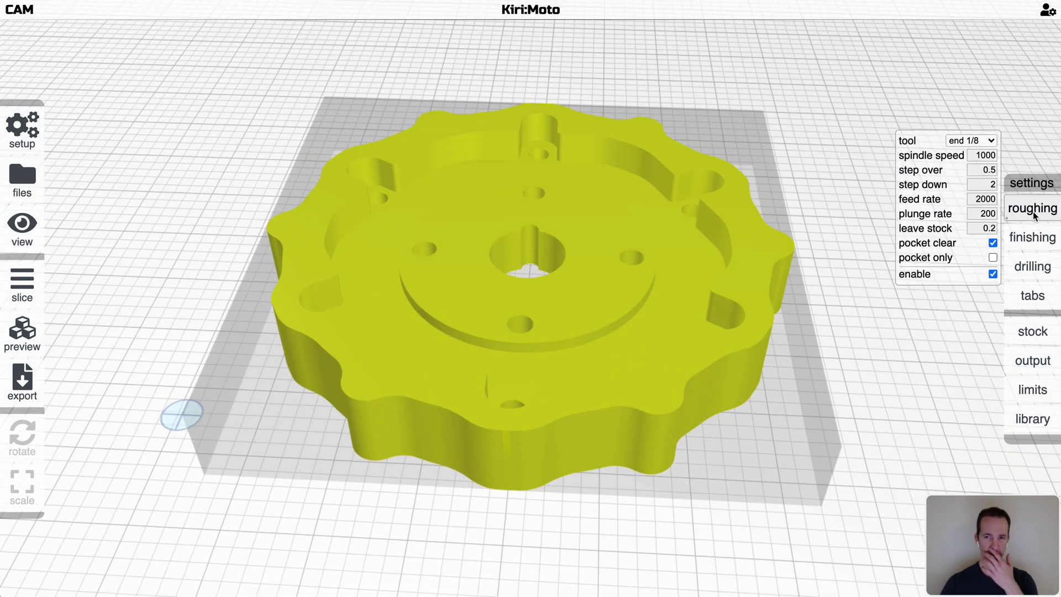
Step: Switch to top view, orbit back to oblique, and re-slice the part into 12 layers
left_click_drag(874, 218, 876, 233)
key("t")
left_click_drag(725, 282, 757, 278)
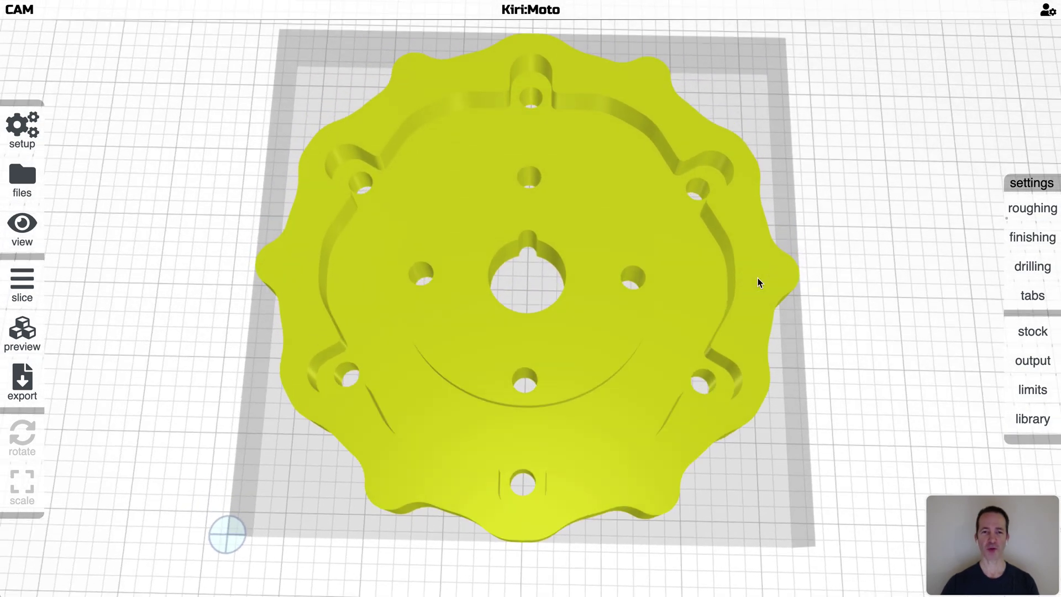
left_click_drag(538, 289, 533, 248)
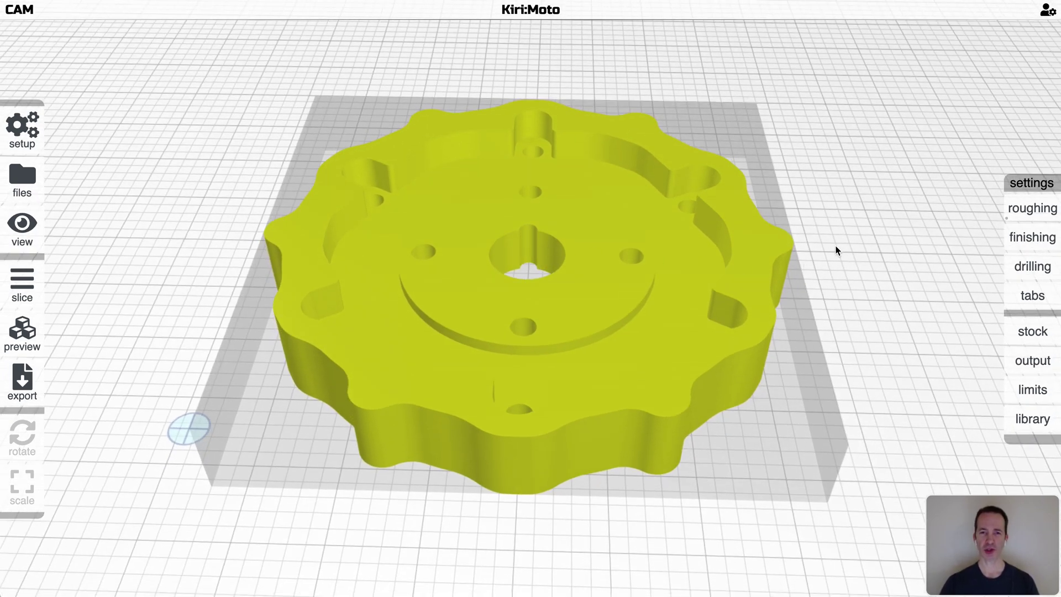
left_click_drag(835, 247, 845, 316)
key("s")
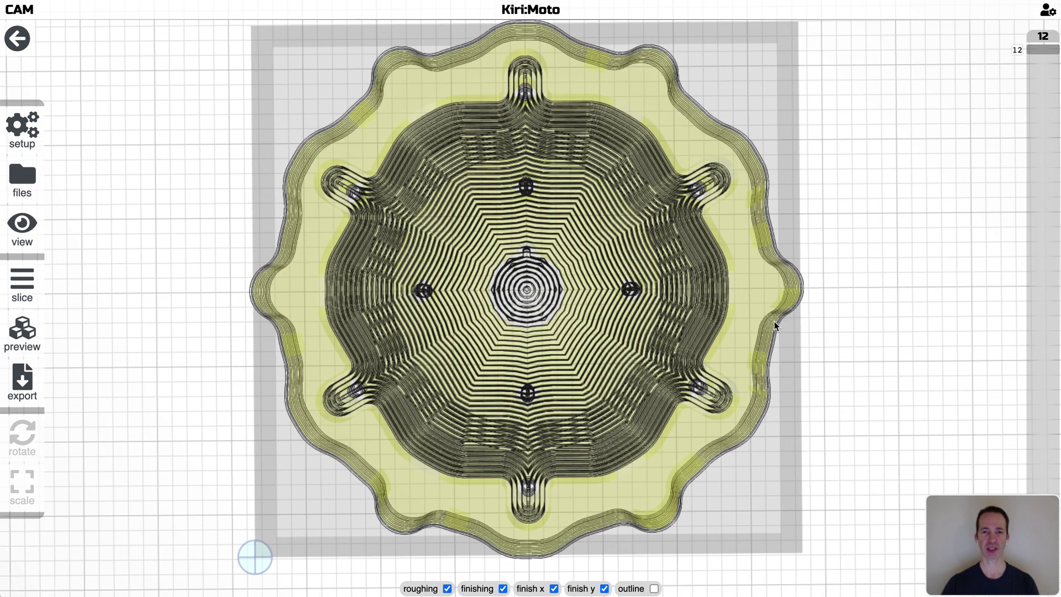
left_click_drag(774, 321, 820, 279)
Step: Re-slice with pocket clear off, inspect from a low side view, then return to the solid part
left_click(820, 279)
mouse_move(1016, 208)
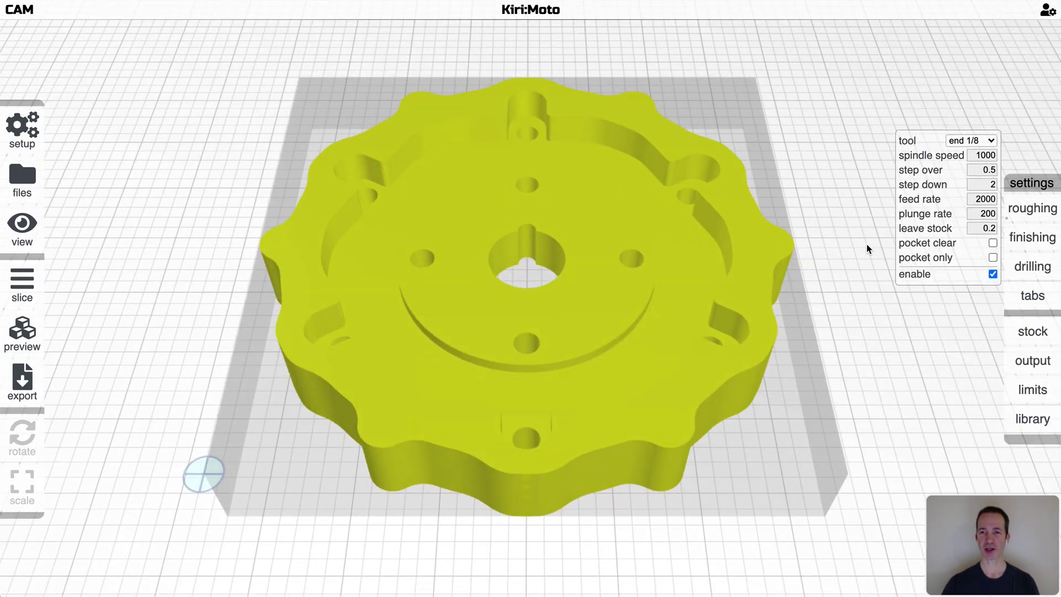
key("s")
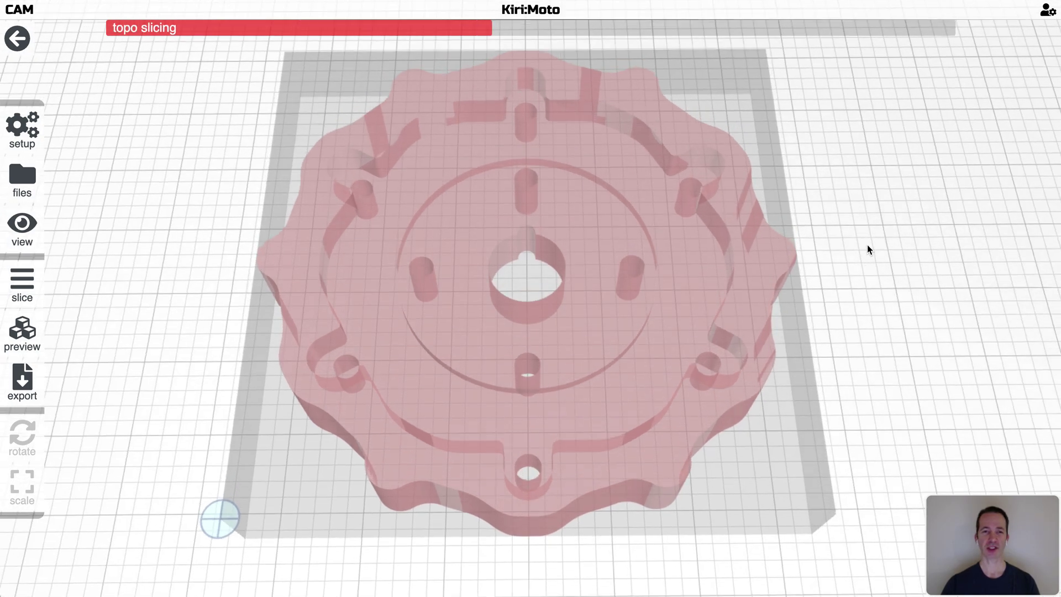
left_click_drag(868, 248, 811, 273)
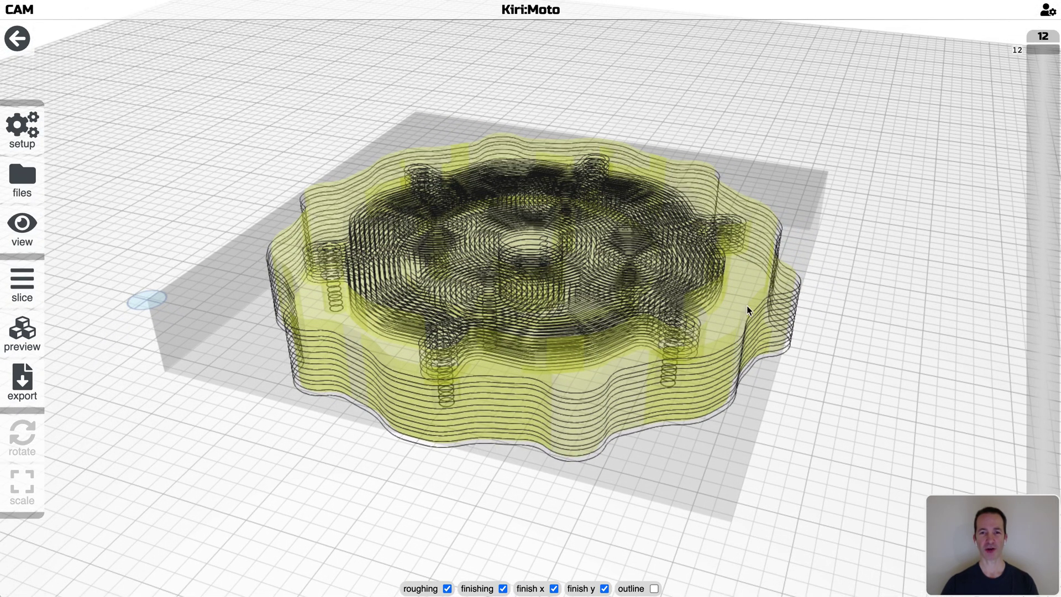
left_click_drag(781, 381, 874, 309)
left_click(881, 326)
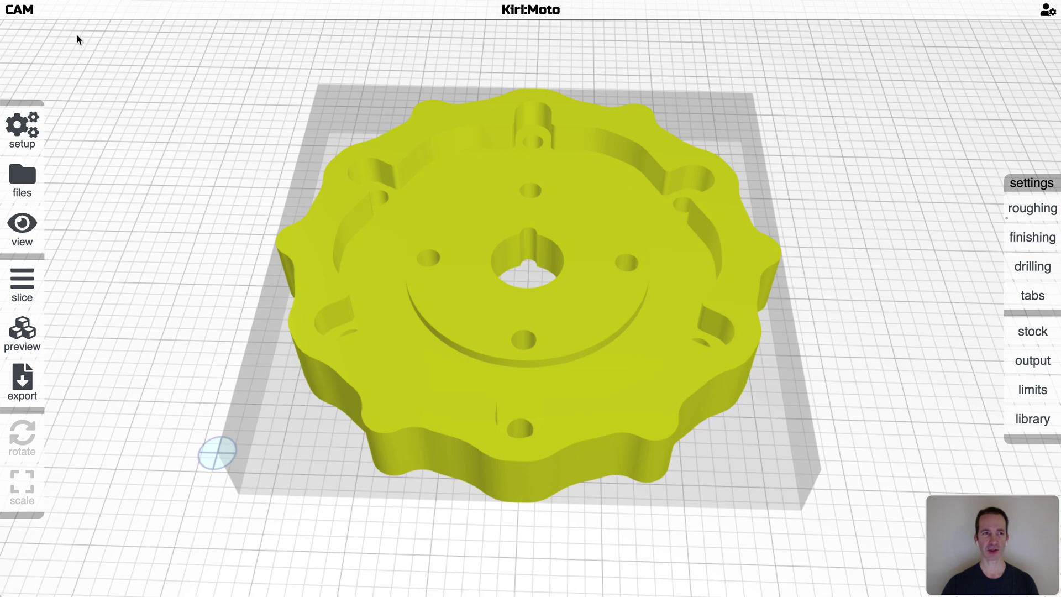
Step: Switch roughing to pocket only, re-slice, orbit the toolpaths, and return to part setup
left_click_drag(846, 226, 857, 235)
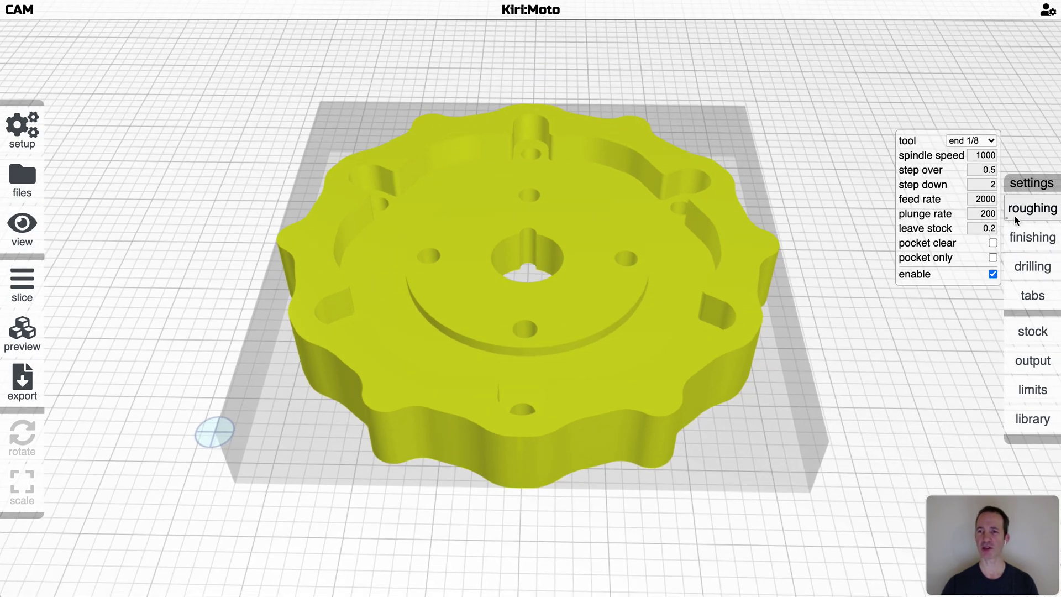
left_click(994, 257)
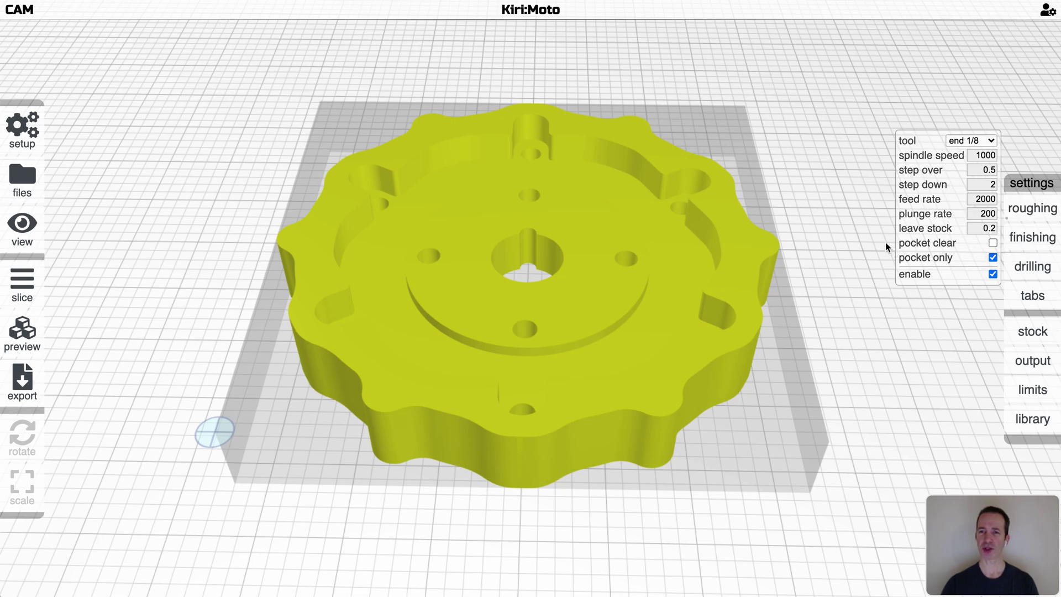
left_click_drag(857, 243, 860, 253)
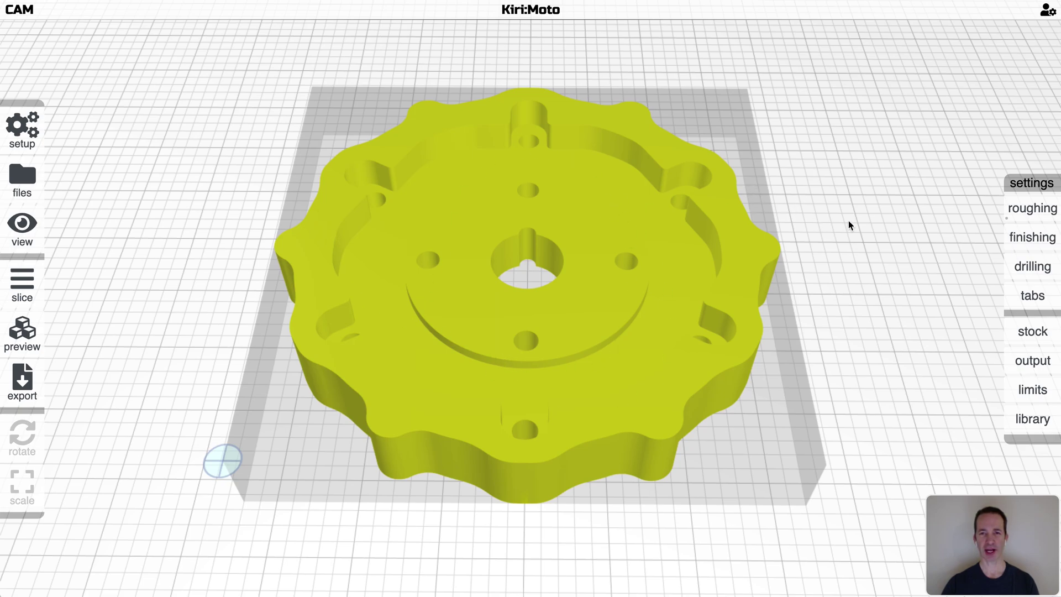
key("s")
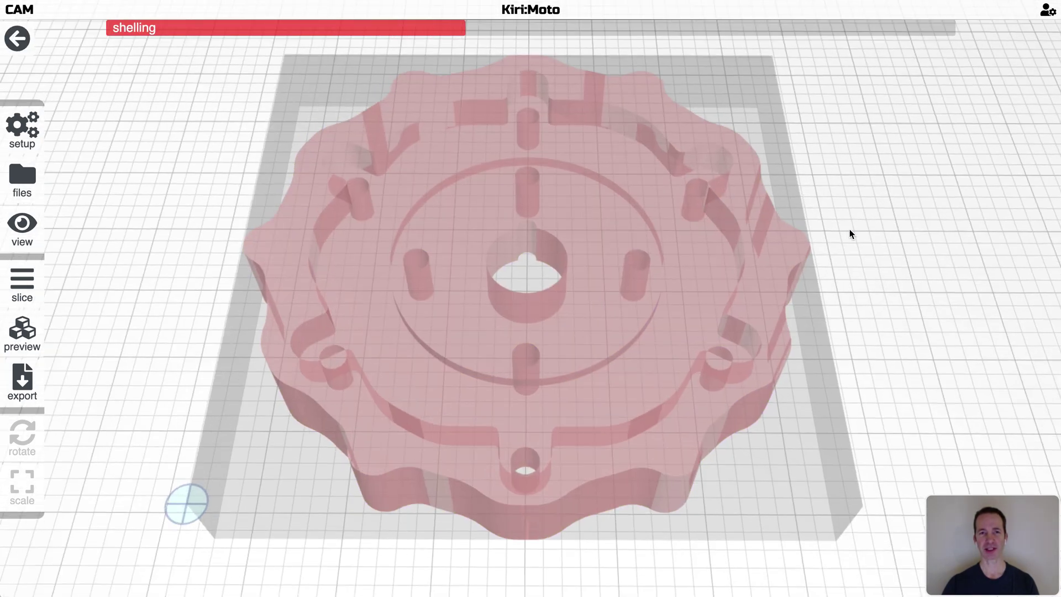
left_click_drag(850, 230, 852, 241)
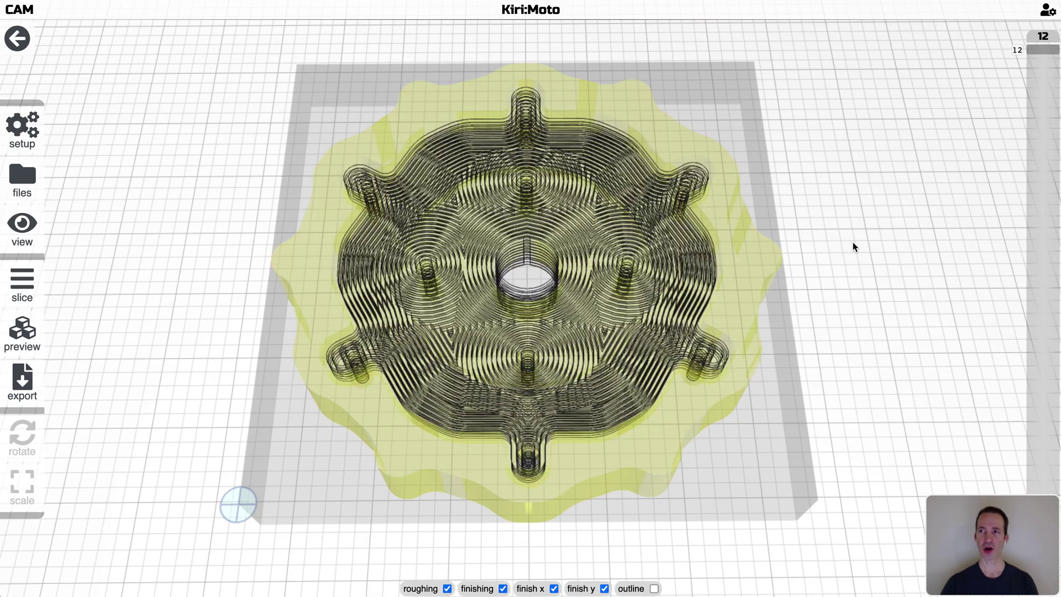
left_click_drag(854, 242, 851, 218)
key("Escape")
mouse_move(1010, 213)
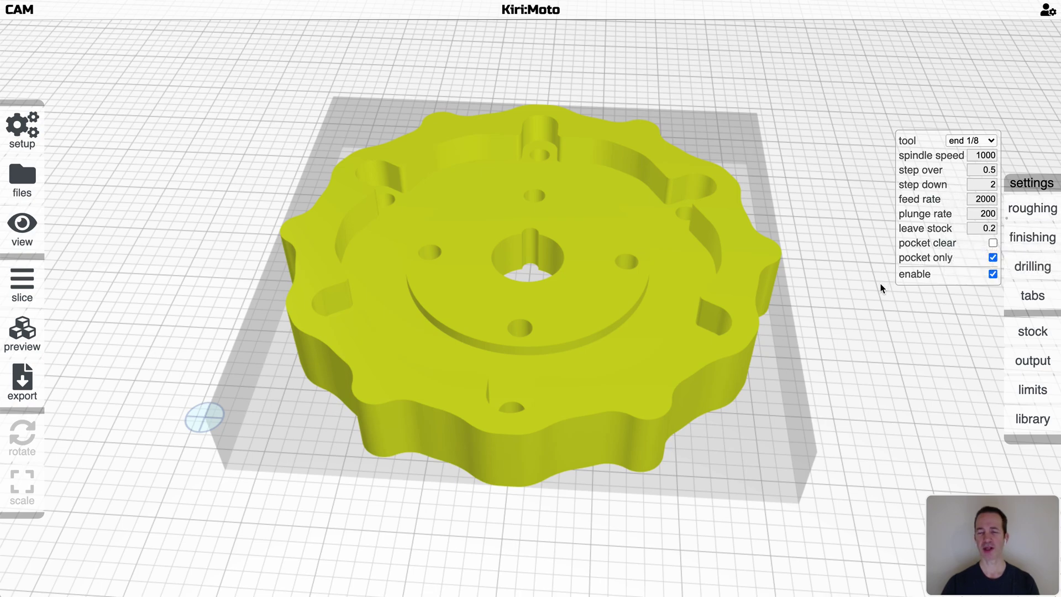
Step: Enable waterline finishing for the knob, with roughing left disabled
mouse_move(1030, 239)
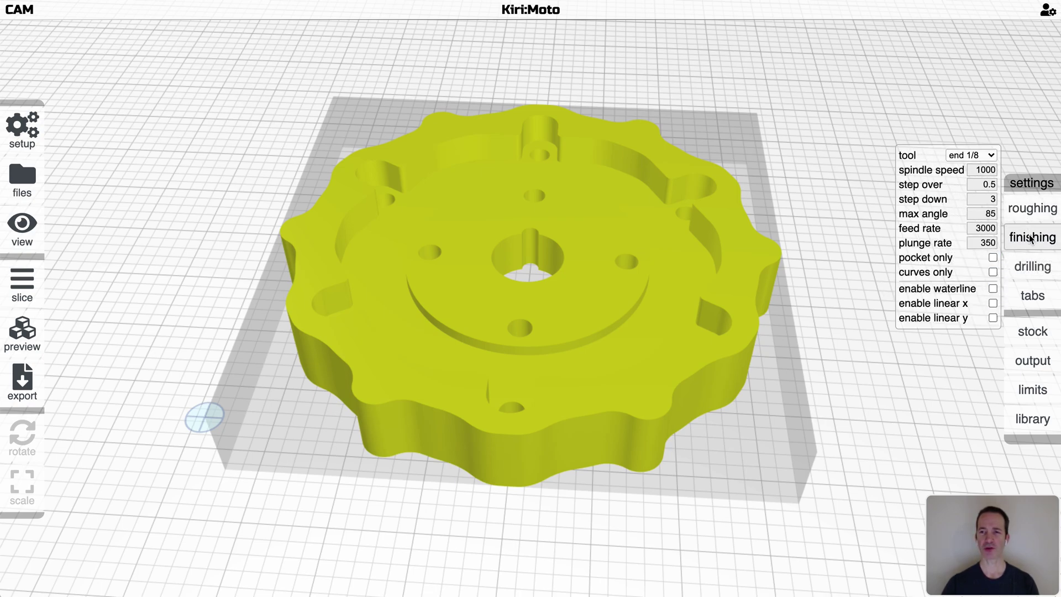
left_click(993, 289)
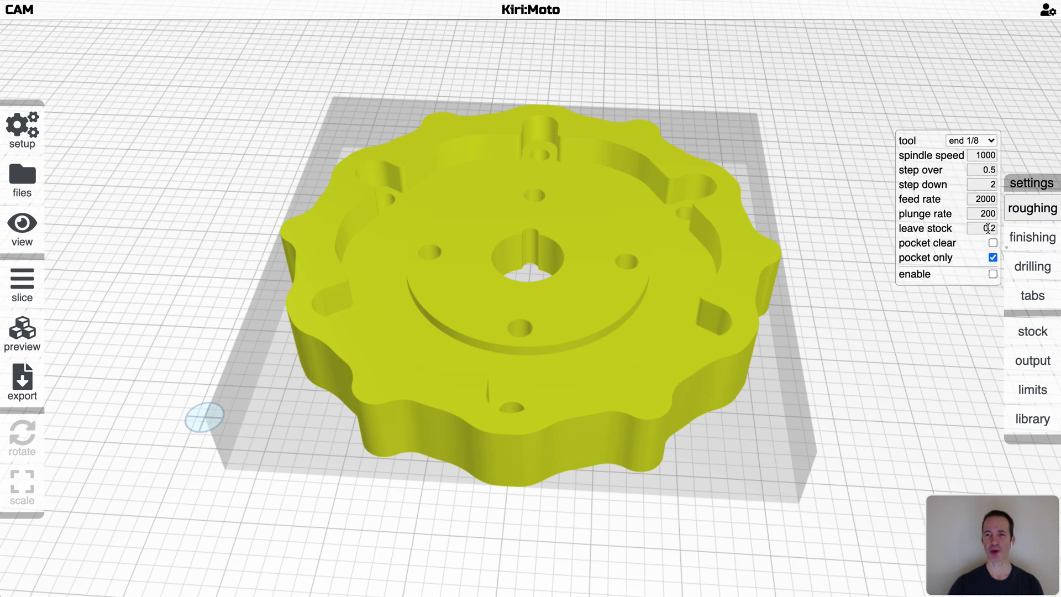
mouse_move(1031, 237)
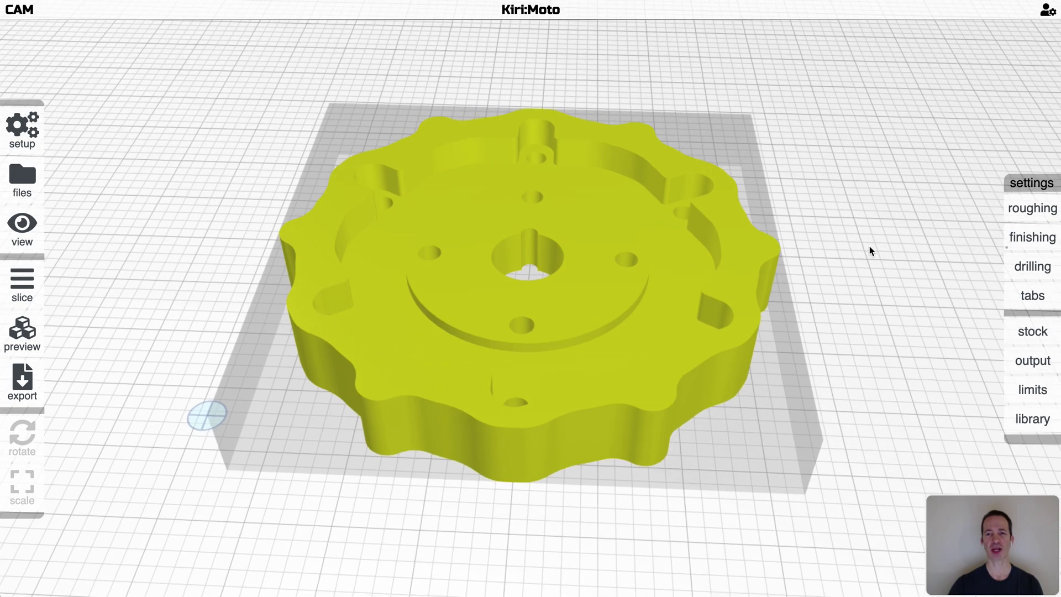
Step: Slice the knob into waterline contours and orbit to a near top-down view of them
key("s")
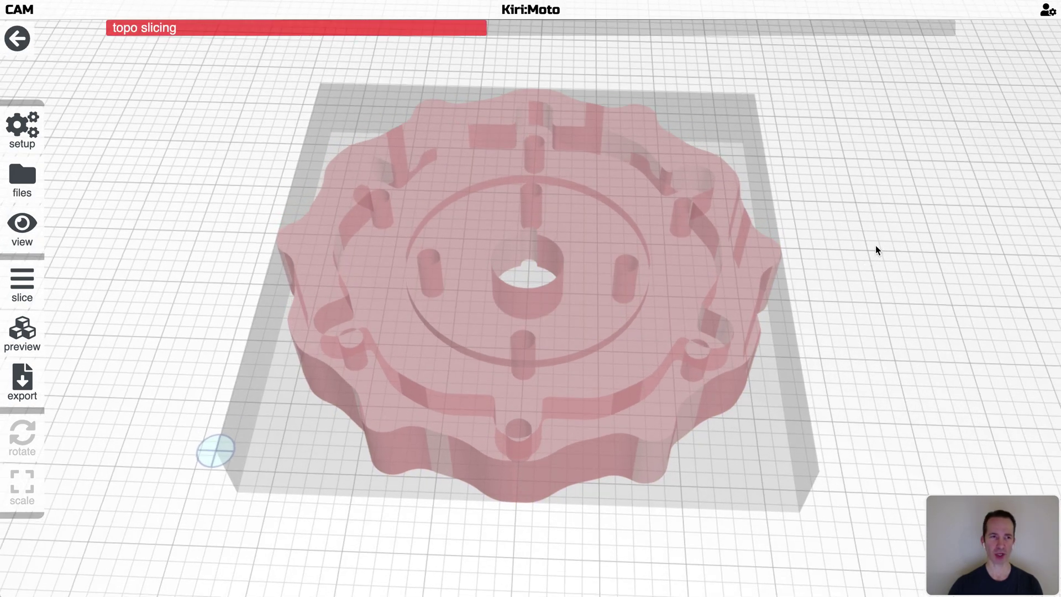
left_click_drag(884, 244, 835, 212)
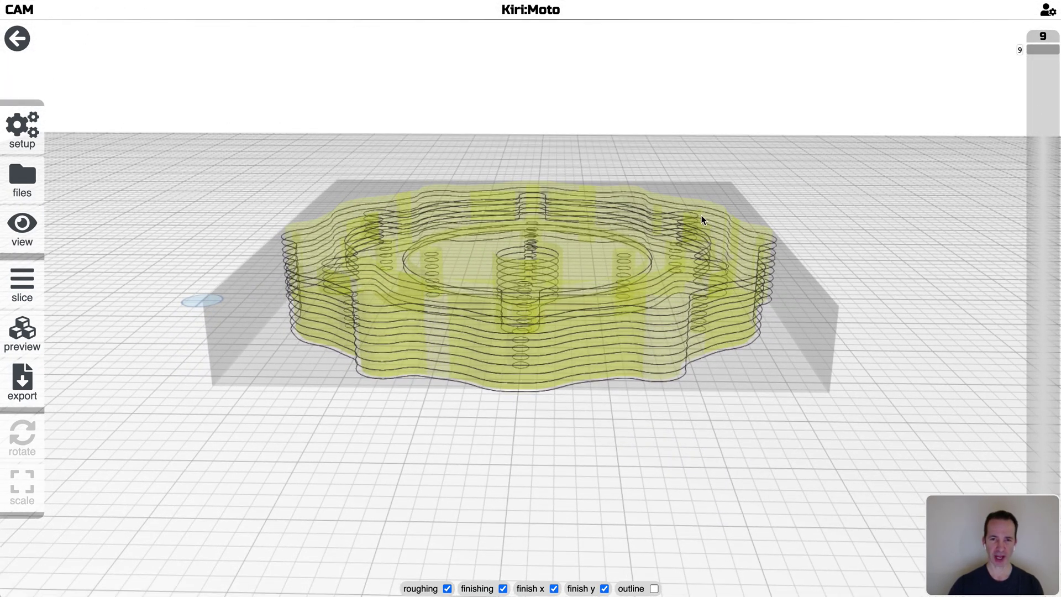
left_click_drag(559, 269, 866, 290)
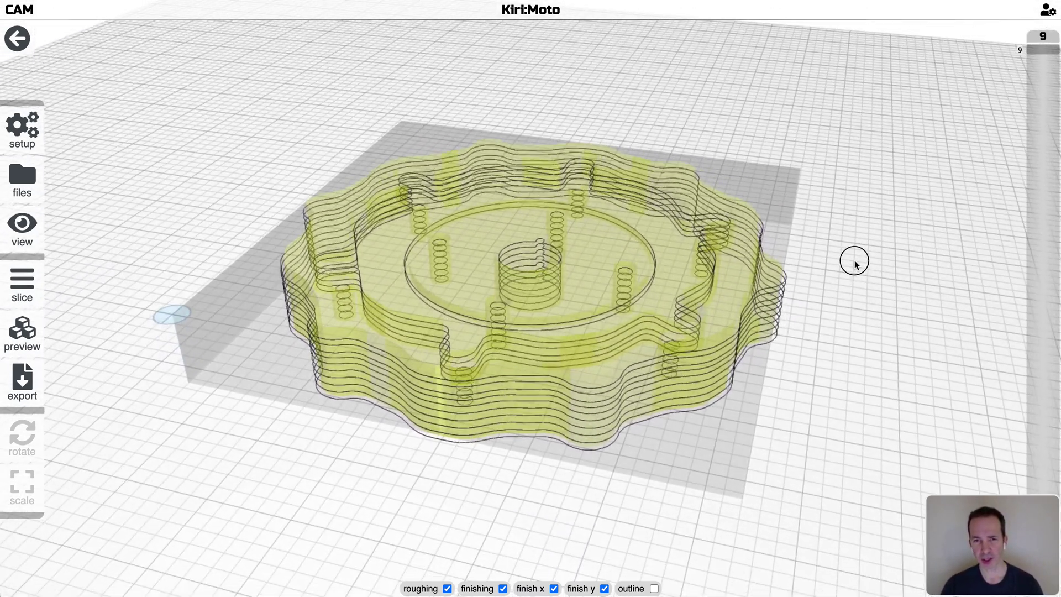
left_click_drag(685, 209, 748, 225)
Step: Switch finishing to linear X passes and slice the knob to view the parallel toolpaths
left_click(750, 224)
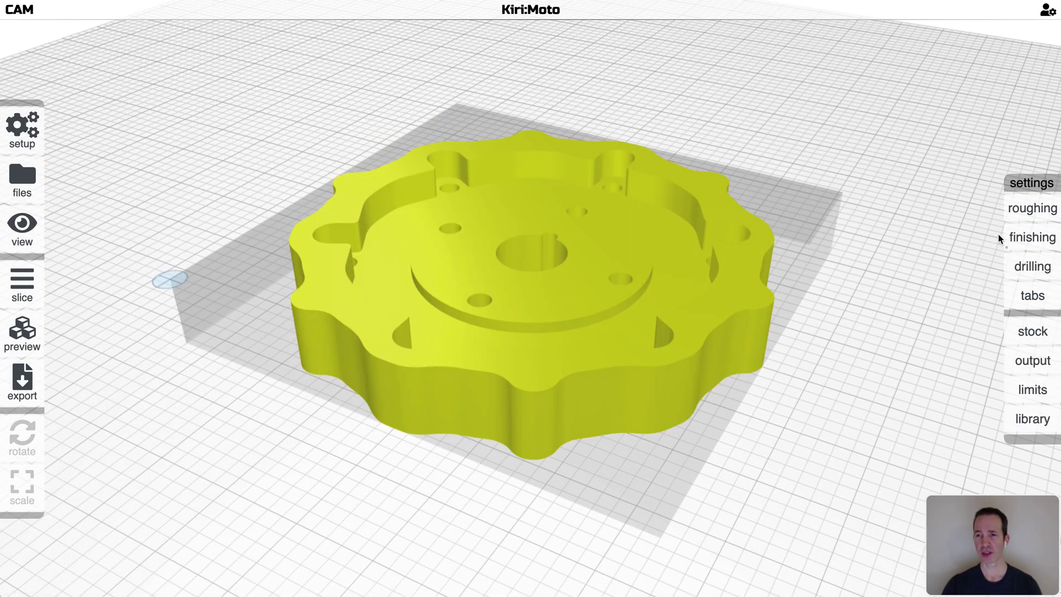
mouse_move(1018, 240)
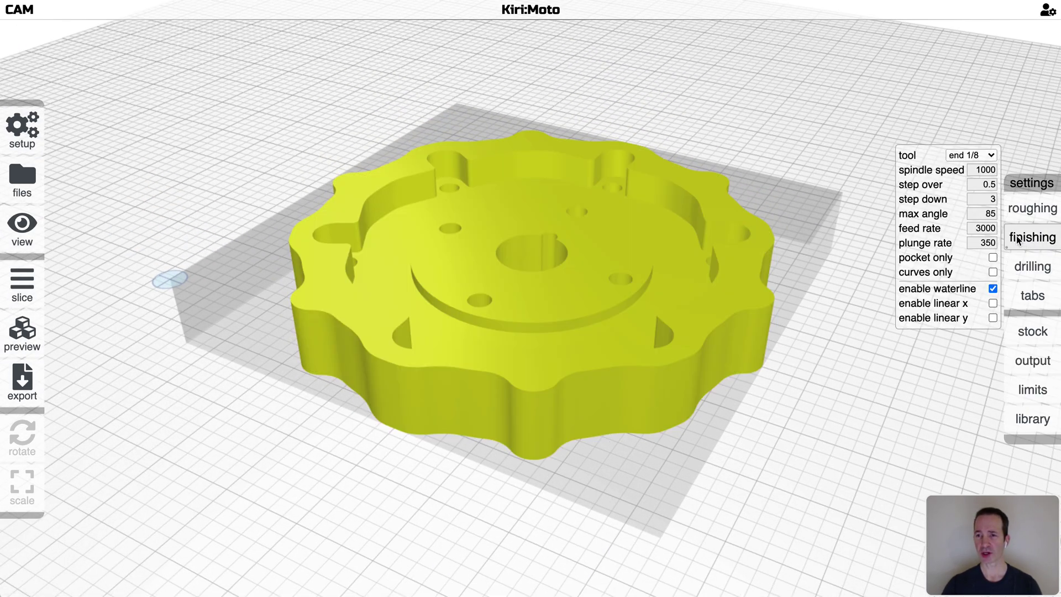
left_click(993, 303)
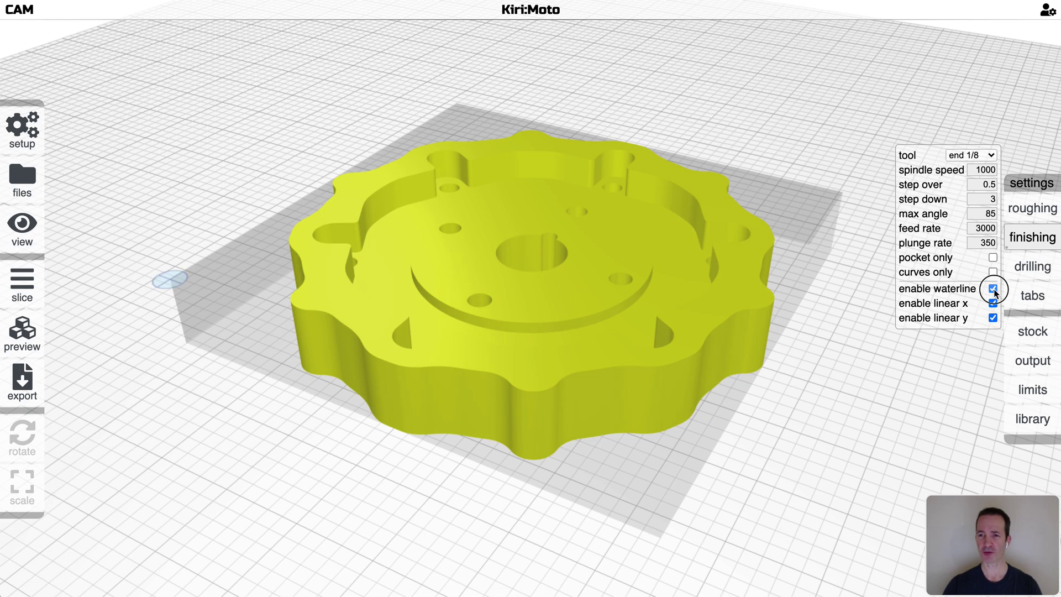
mouse_move(1017, 331)
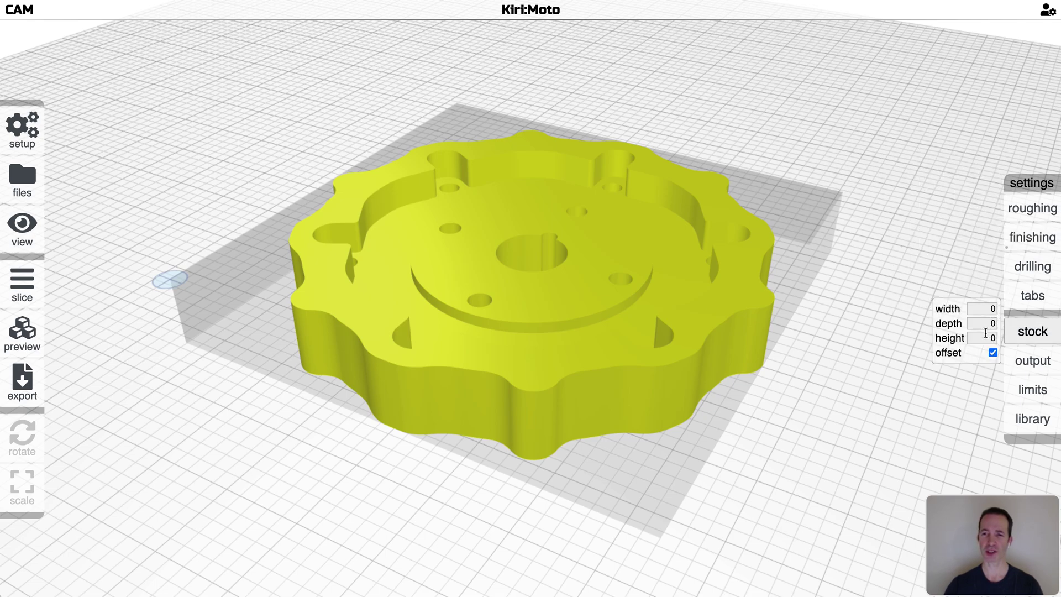
mouse_move(1020, 240)
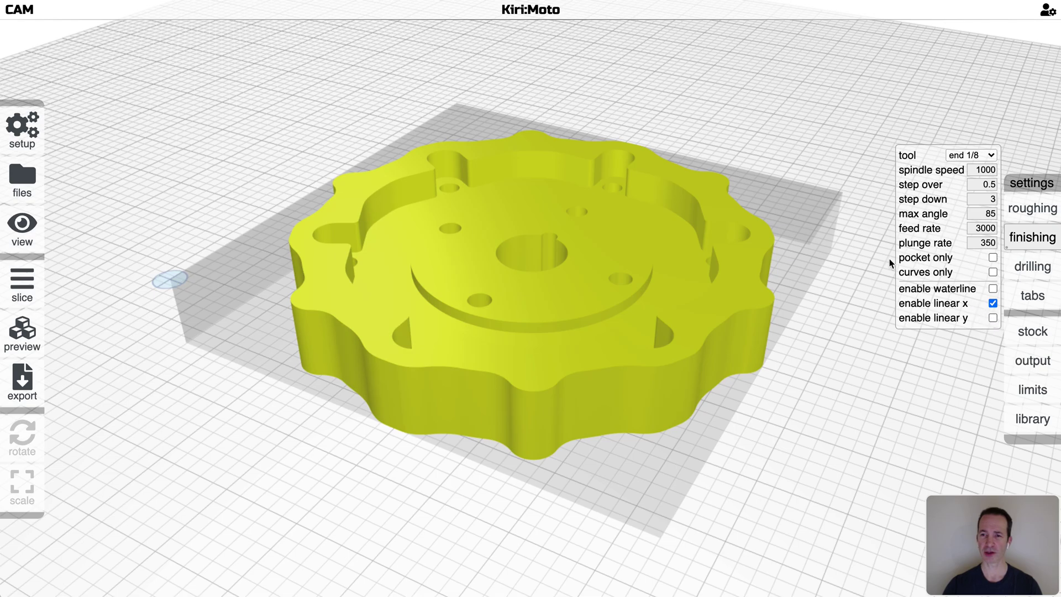
key("s")
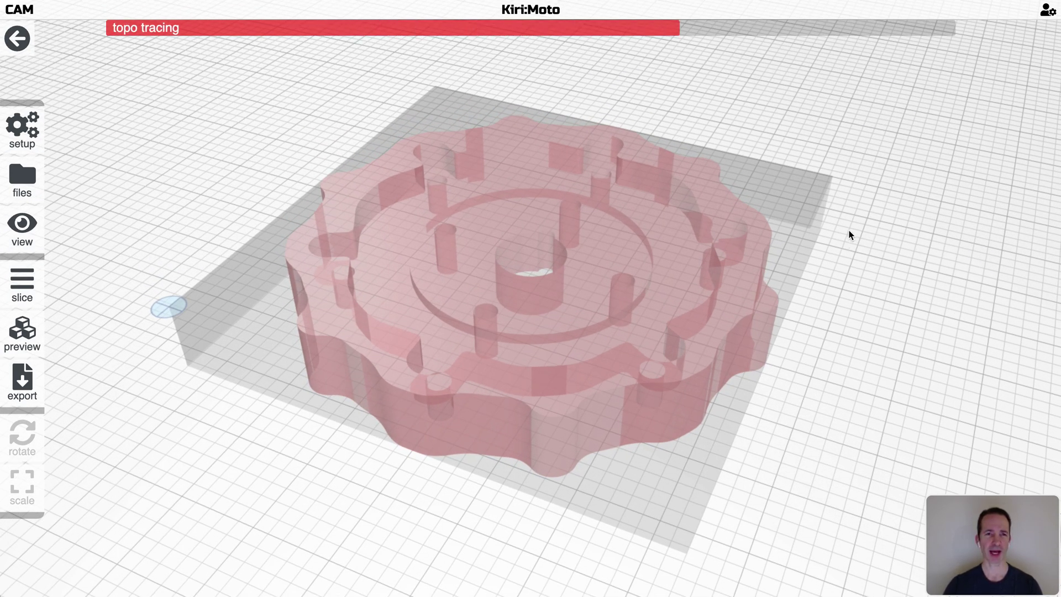
left_click_drag(851, 221, 884, 221)
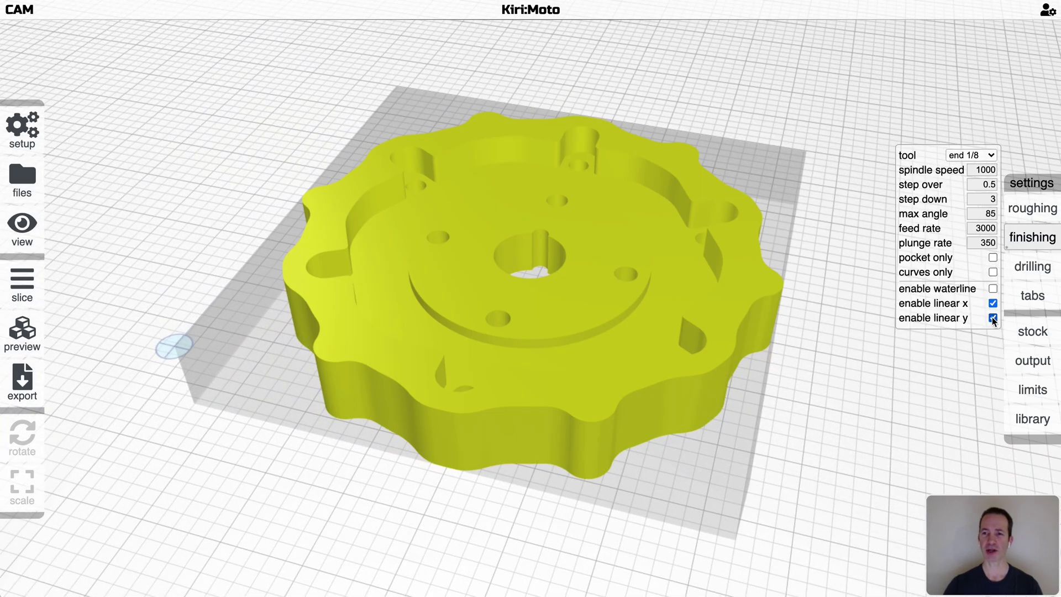
Step: Re-slice the knob, inspect the crosshatch linear paths from above, and return to setup
key("s")
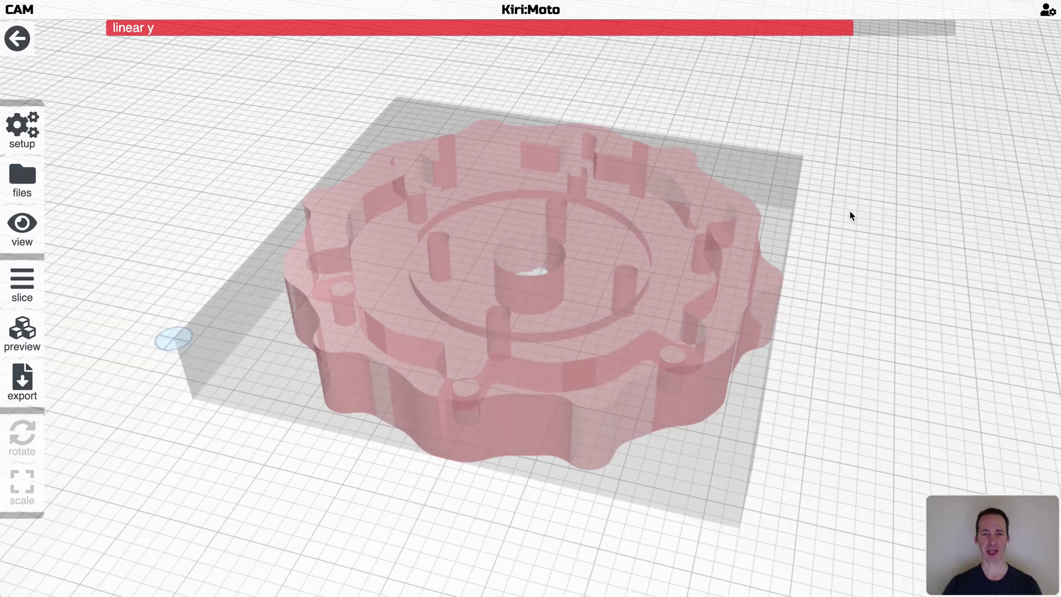
mouse_move(850, 216)
left_mouse_down()
mouse_move(851, 262)
mouse_move(815, 221)
mouse_move(665, 193)
mouse_move(635, 237)
mouse_move(645, 285)
mouse_move(726, 227)
mouse_move(827, 204)
mouse_move(870, 217)
left_mouse_up()
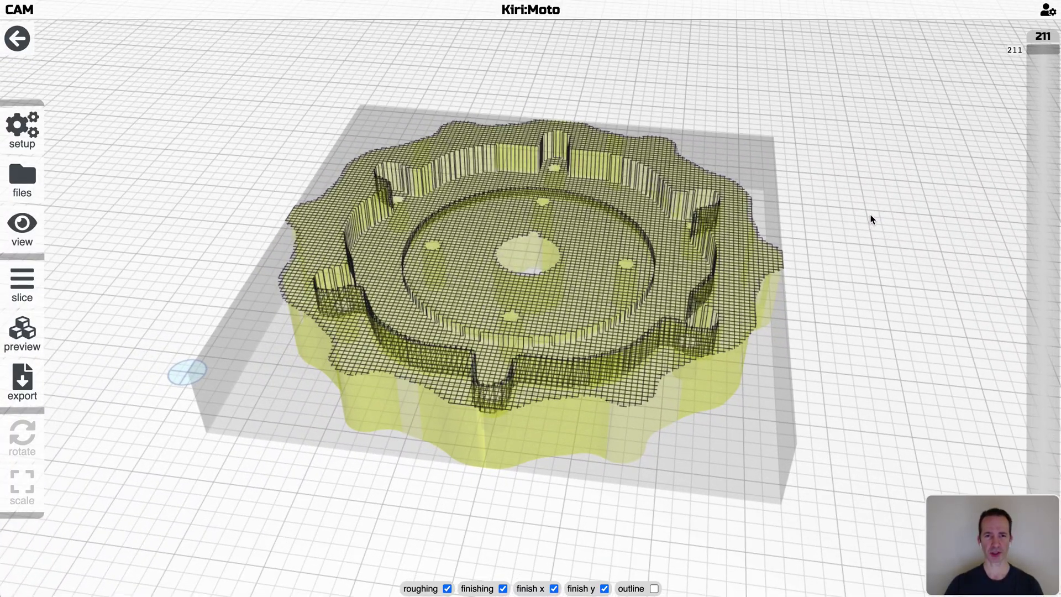
key("Escape")
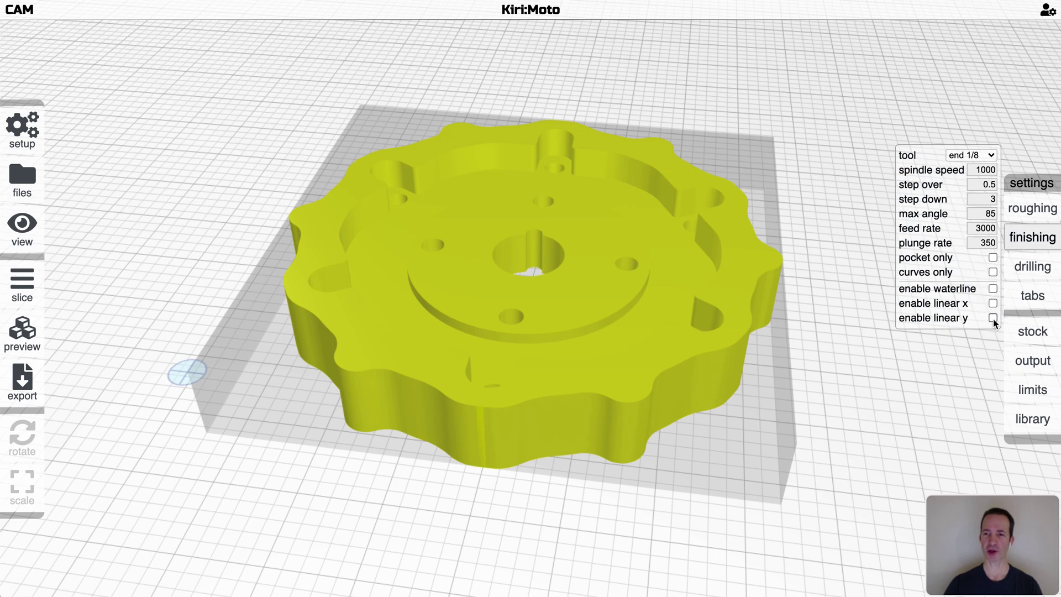
Step: Uncheck linear X finishing and toggle waterline on and back off, leaving no finishing passes
left_click(993, 303)
left_click(994, 289)
left_click(993, 289)
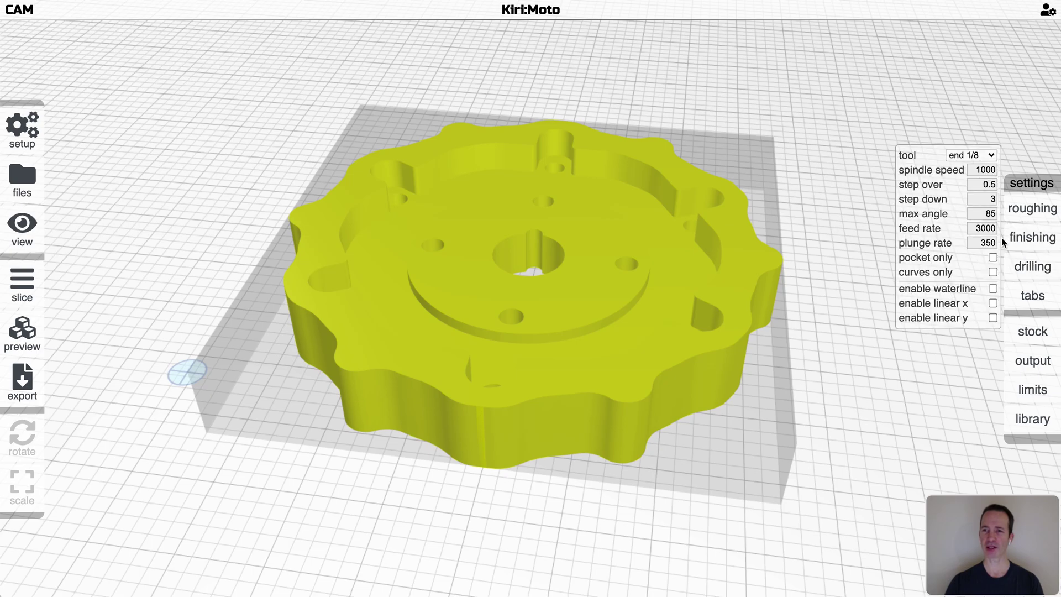
Step: Slice the knob, orbit the layers, and limit the toolpath preview to layers 66–81
left_click_drag(862, 260, 841, 251)
key("s")
left_click_drag(834, 289, 851, 304)
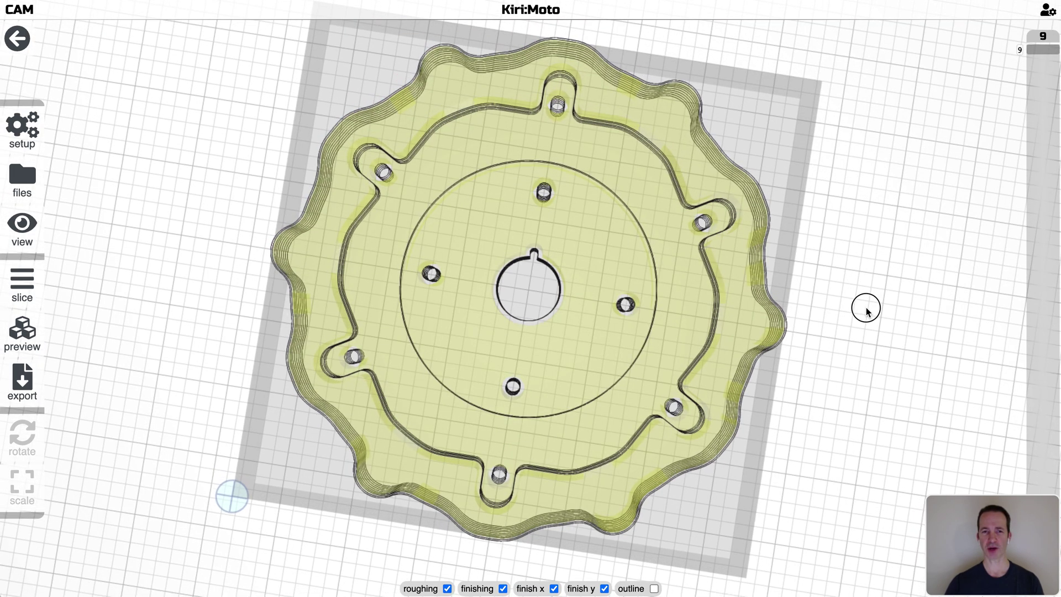
left_click_drag(867, 308, 804, 287)
left_click_drag(635, 332, 690, 272)
key("p")
left_click_drag(1026, 277, 1030, 124)
Step: Enable holding tabs with 4 tabs, width 10 and height 1
left_click(990, 168)
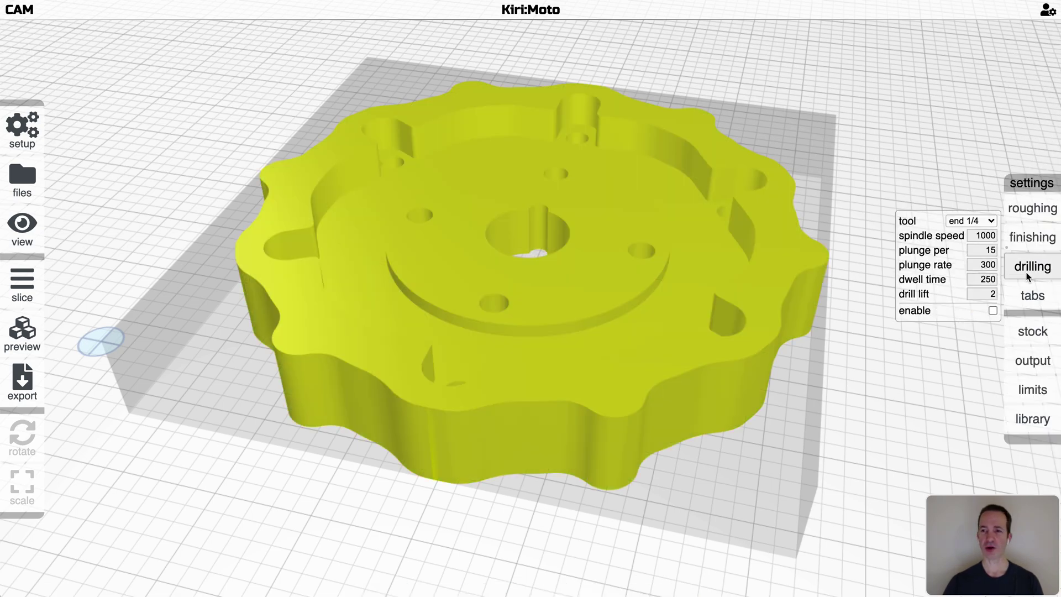
mouse_move(1025, 293)
mouse_move(1028, 246)
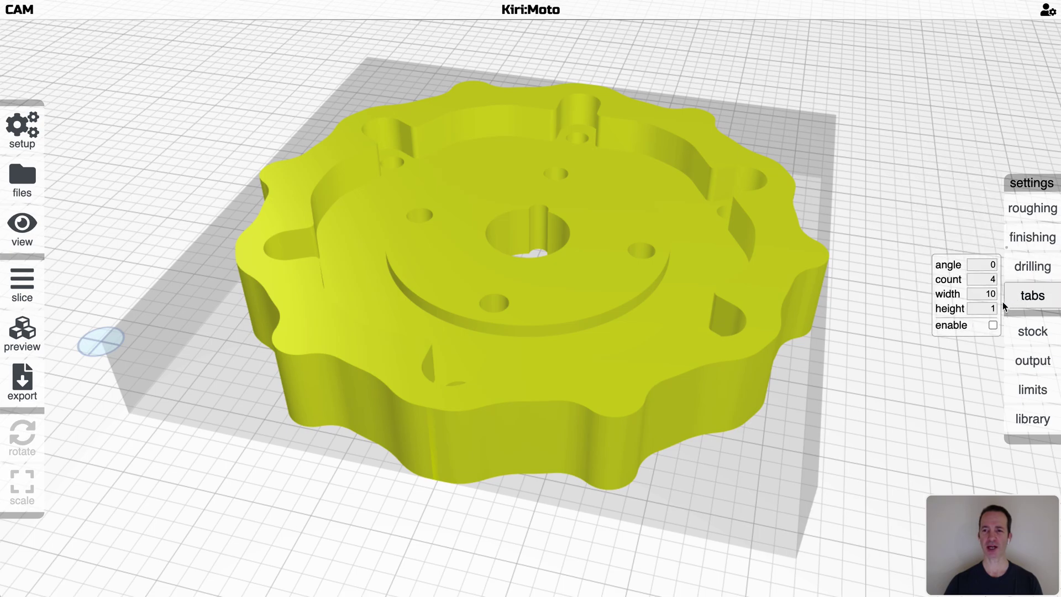
left_click(993, 326)
Step: Re-slice the knob with the holding tabs enabled
left_click_drag(940, 299, 896, 270)
left_click_drag(838, 243, 883, 253)
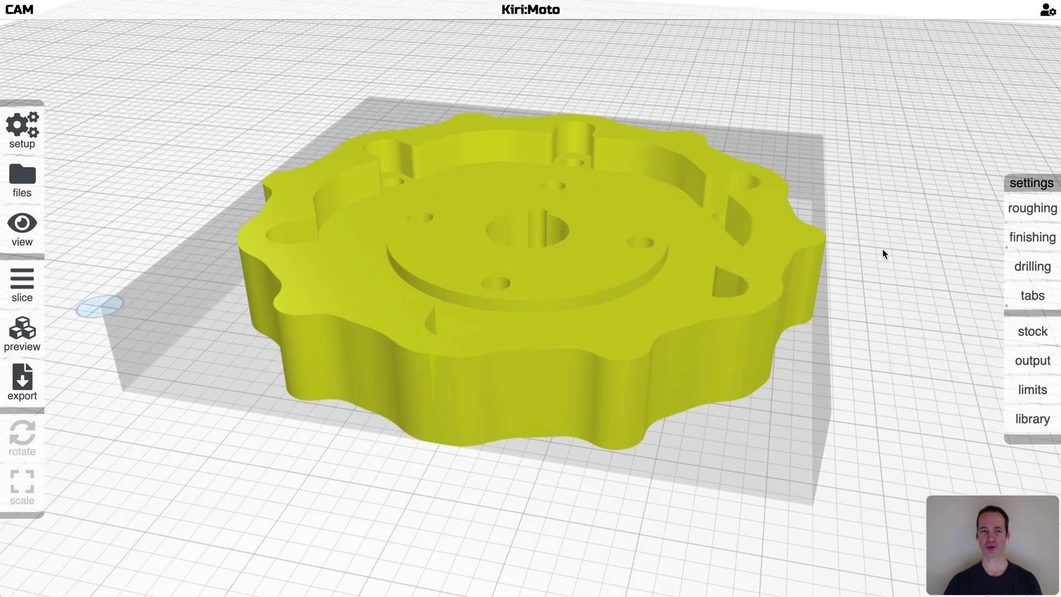
key("s")
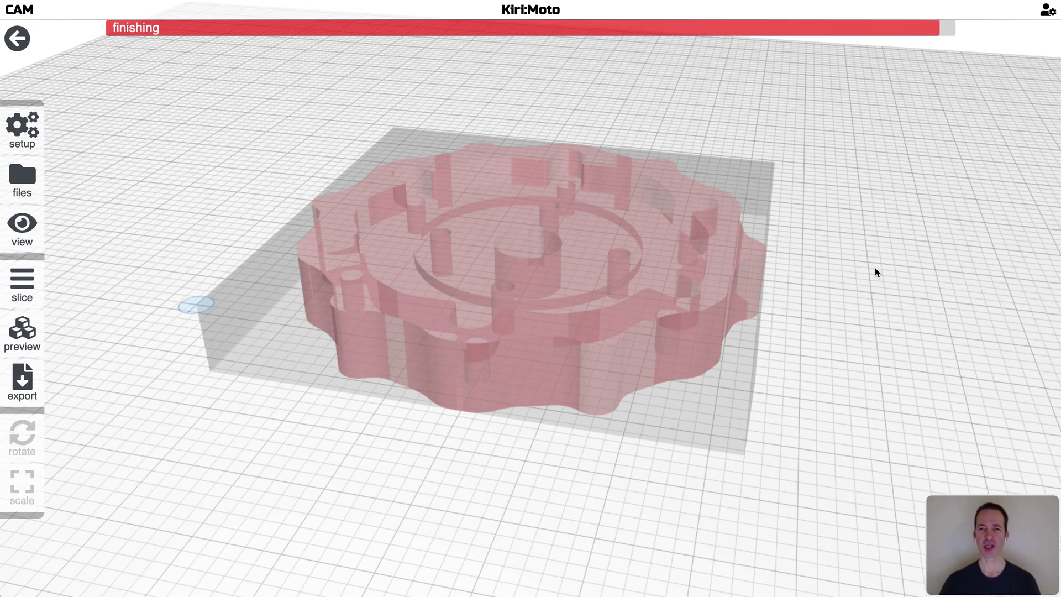
Step: Inspect all sliced layers of the tabbed knob from several angles, then return to the solid part
left_click_drag(860, 277, 868, 272)
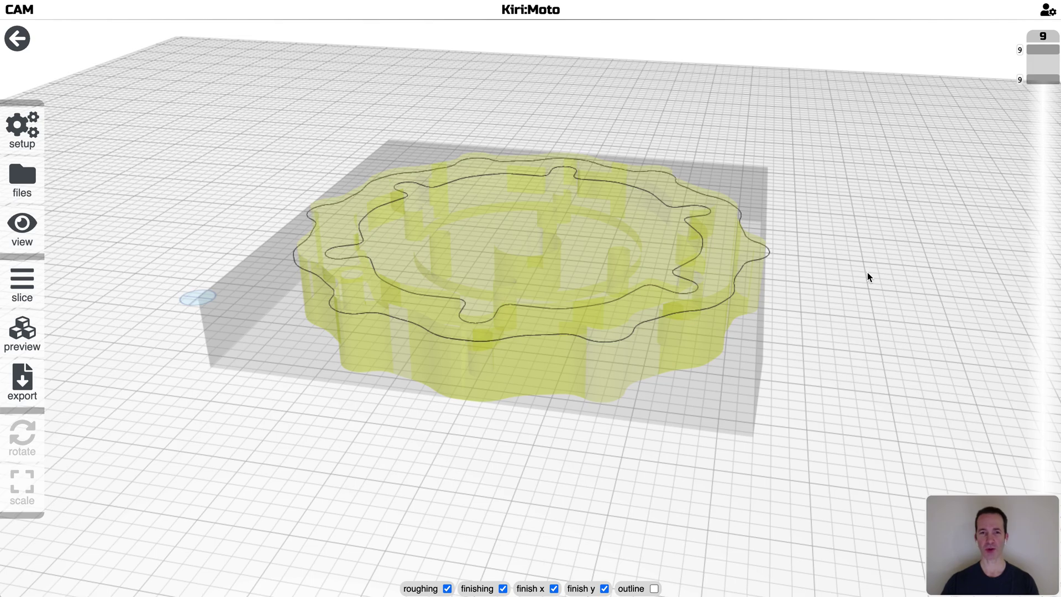
left_click_drag(867, 272, 857, 293)
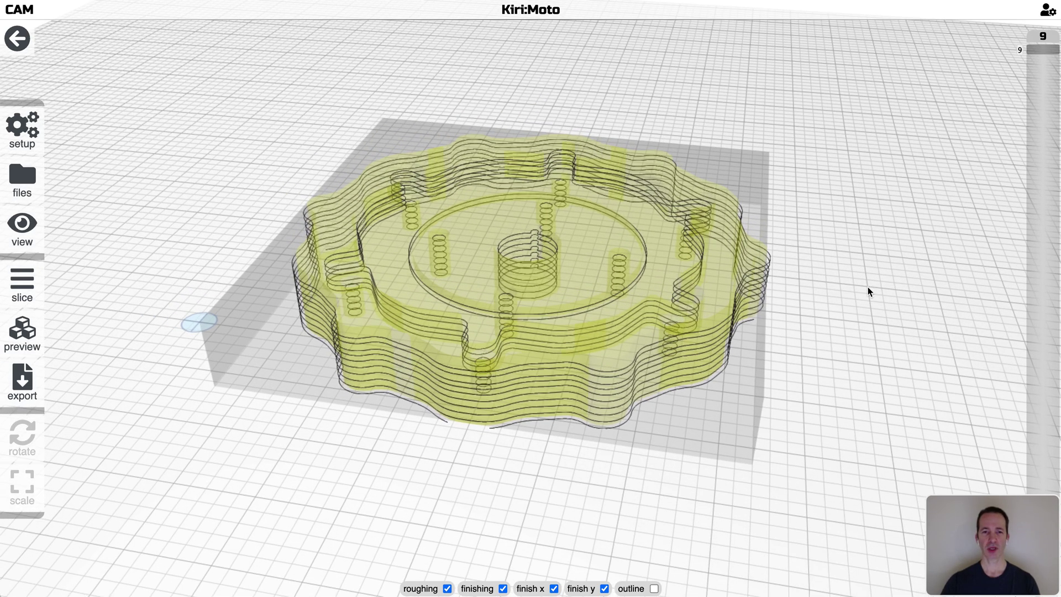
left_click_drag(463, 429, 741, 370)
left_click_drag(628, 351, 357, 402)
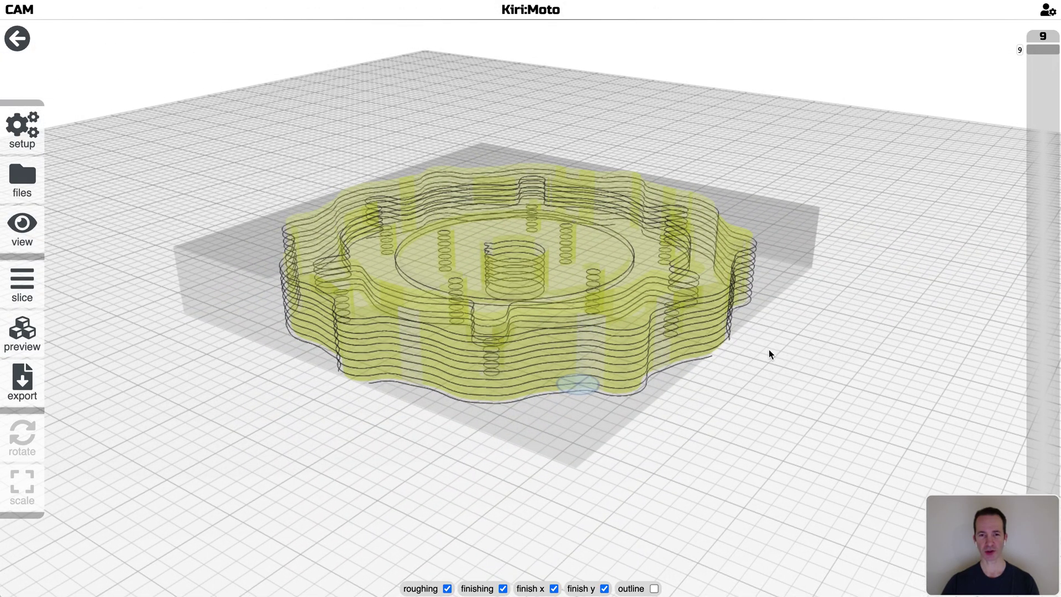
left_click_drag(779, 349, 636, 365)
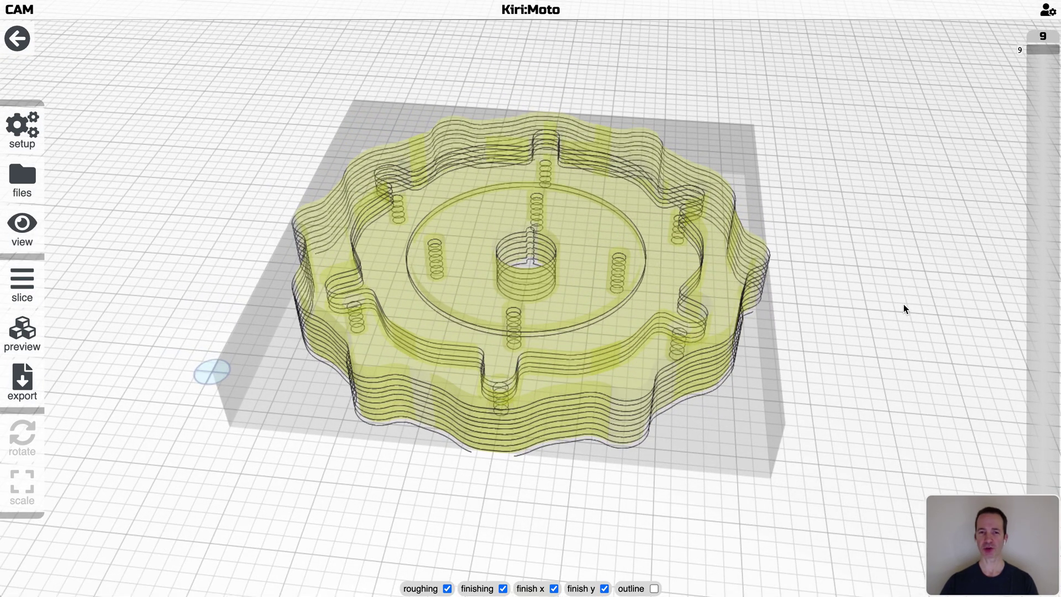
left_click(931, 292)
mouse_move(1031, 297)
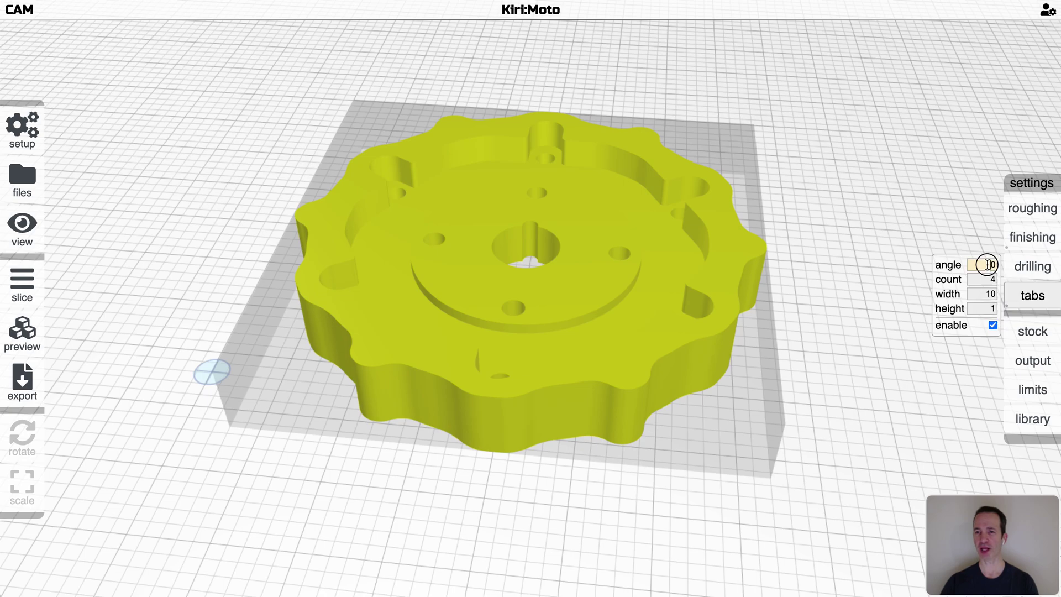
Step: Edit the holding-tab angle, then re-slice the knob into 9 layers and inspect them
mouse_move(1033, 266)
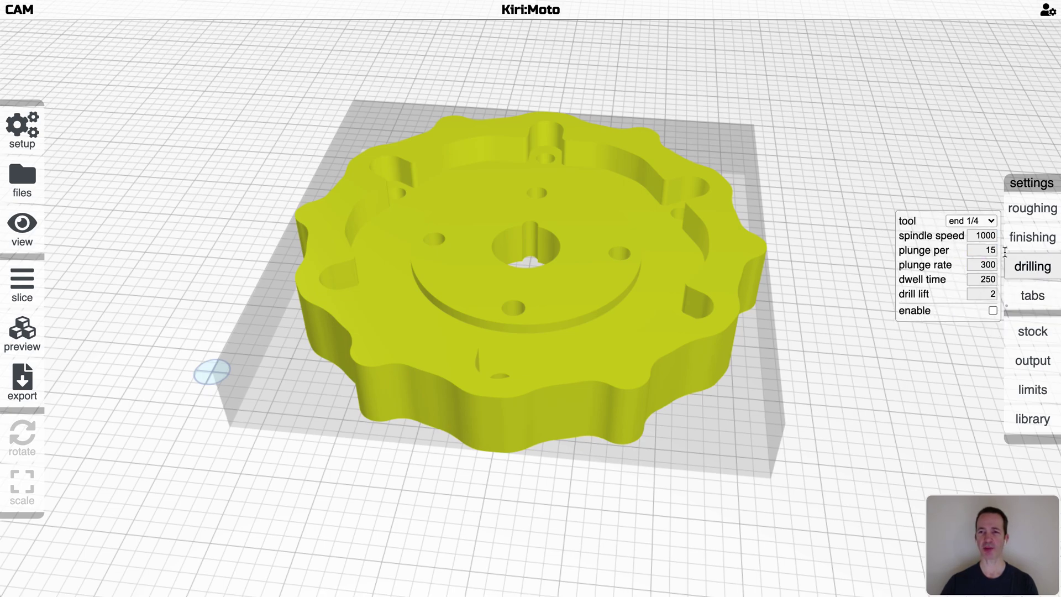
left_click(993, 266)
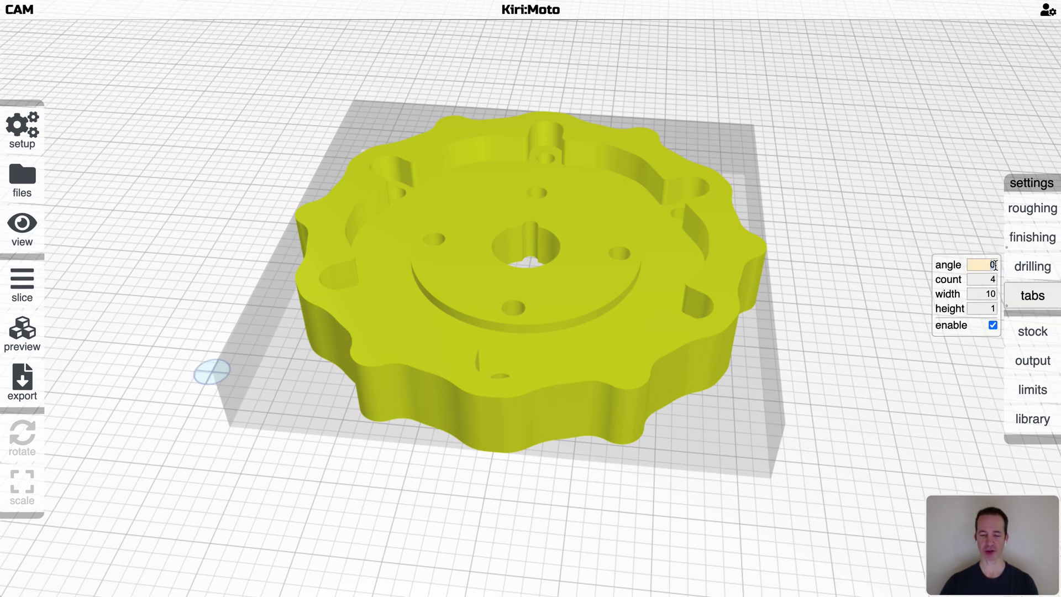
key("s")
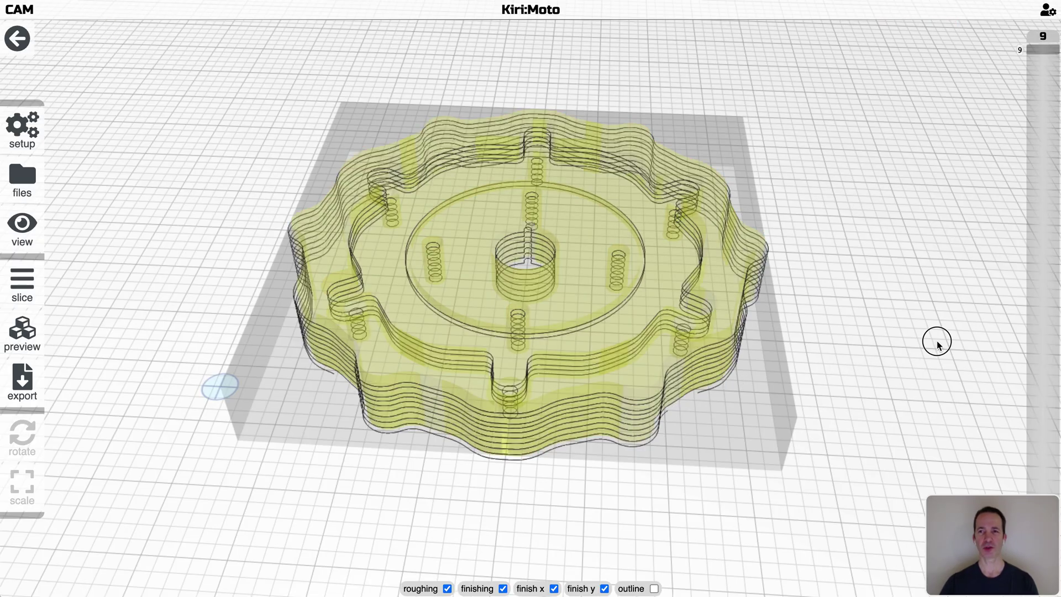
left_click_drag(936, 339, 821, 335)
Step: Return to setup with the front overview camera and enable ease down in the output options
key("Escape")
key("h")
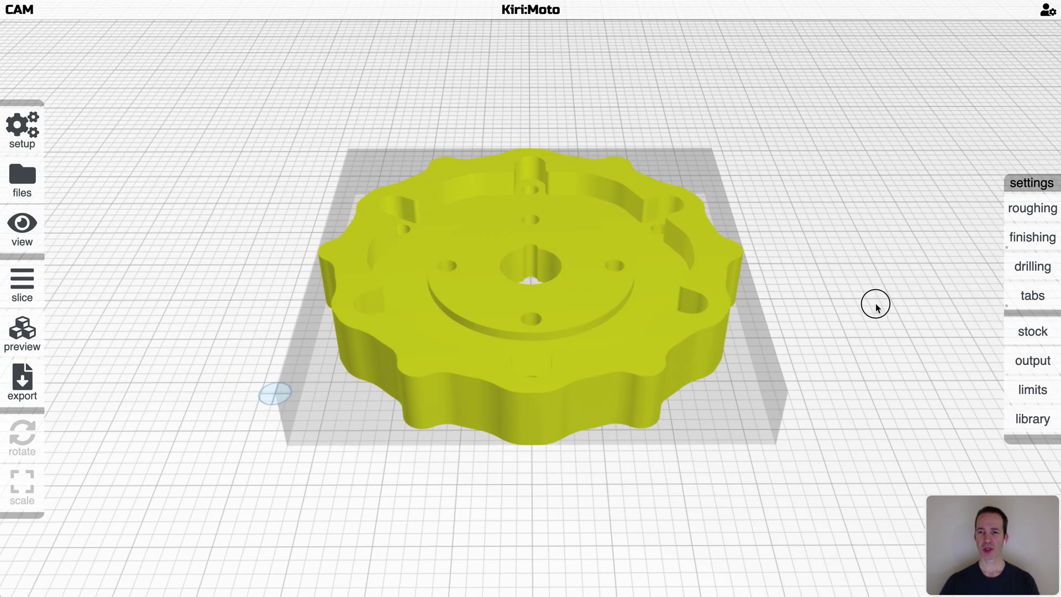
mouse_move(1027, 365)
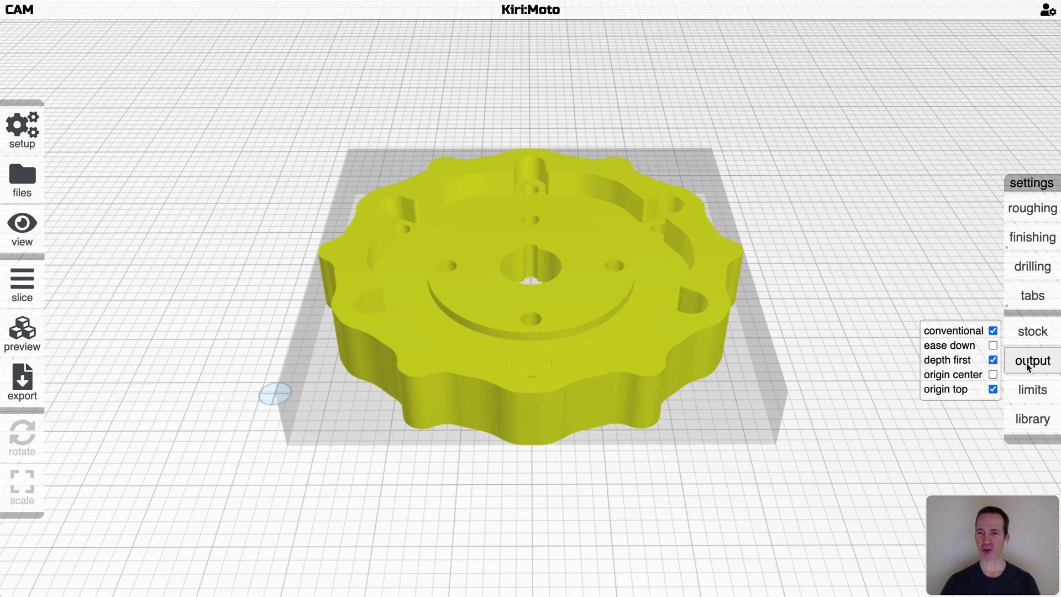
left_click(994, 345)
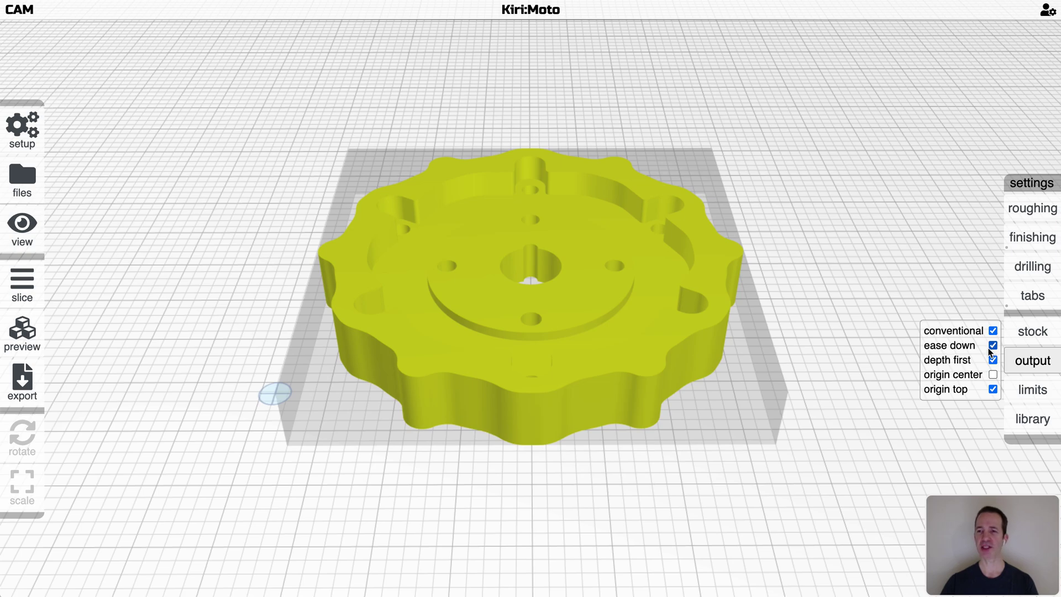
Step: Re-slice the knob with the new output option
key("s")
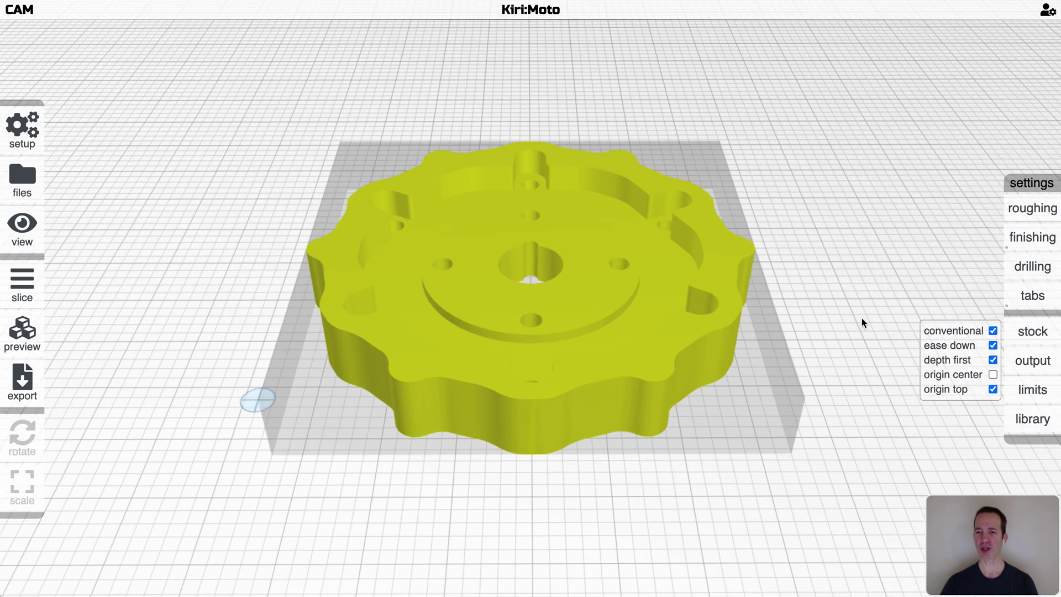
left_click_drag(862, 322, 784, 284)
scroll(784, 284, "up", 3)
Step: Show the top toolpath layers down to 74 to inspect the helical entries, then return to the overview
key("shift+Up")
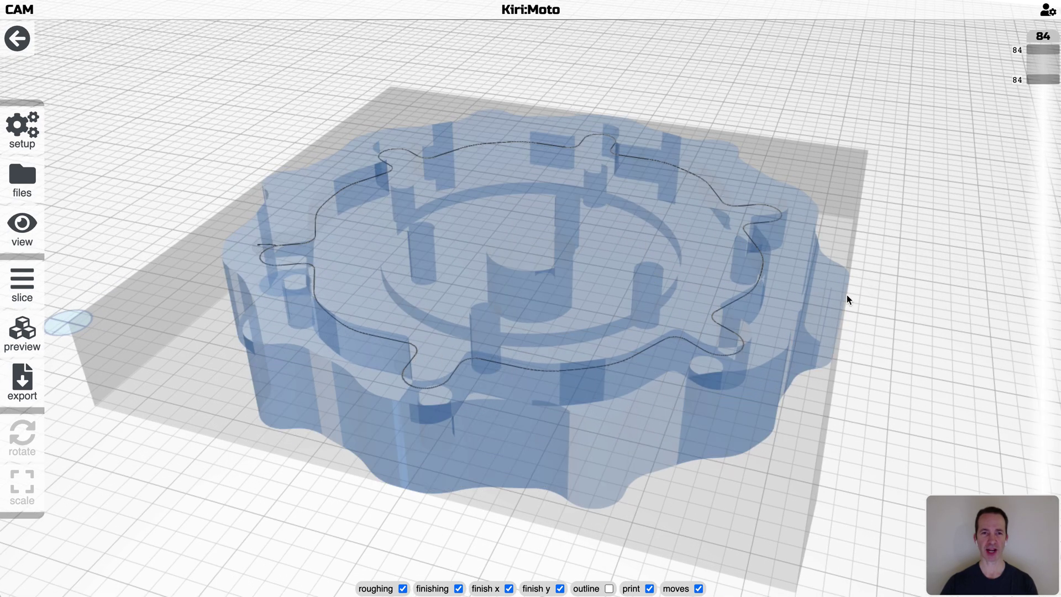
left_click_drag(1047, 84, 1043, 119)
scroll(426, 245, "up", 8)
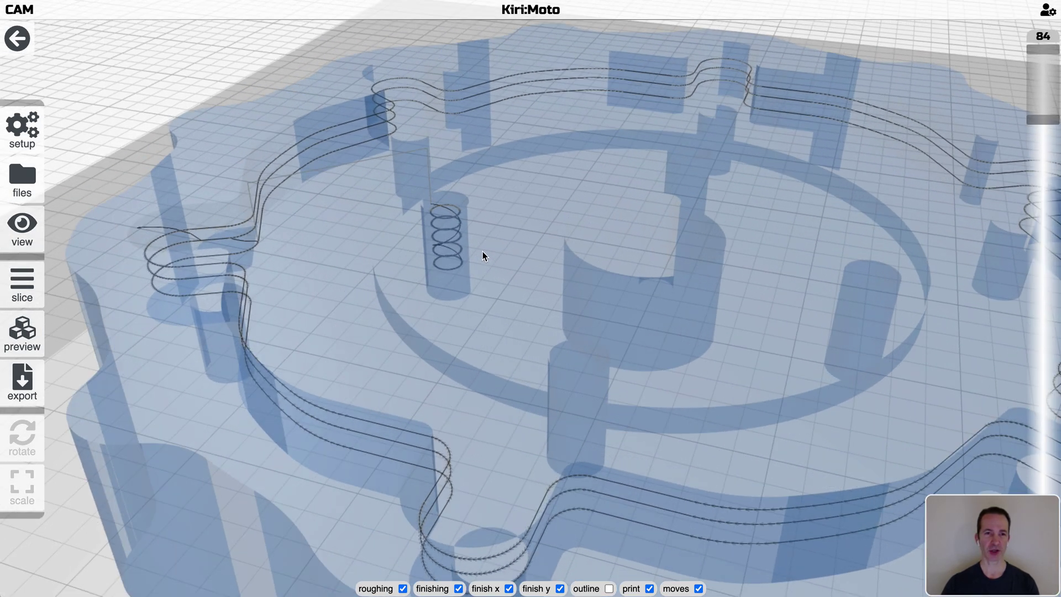
left_click_drag(482, 256, 473, 232)
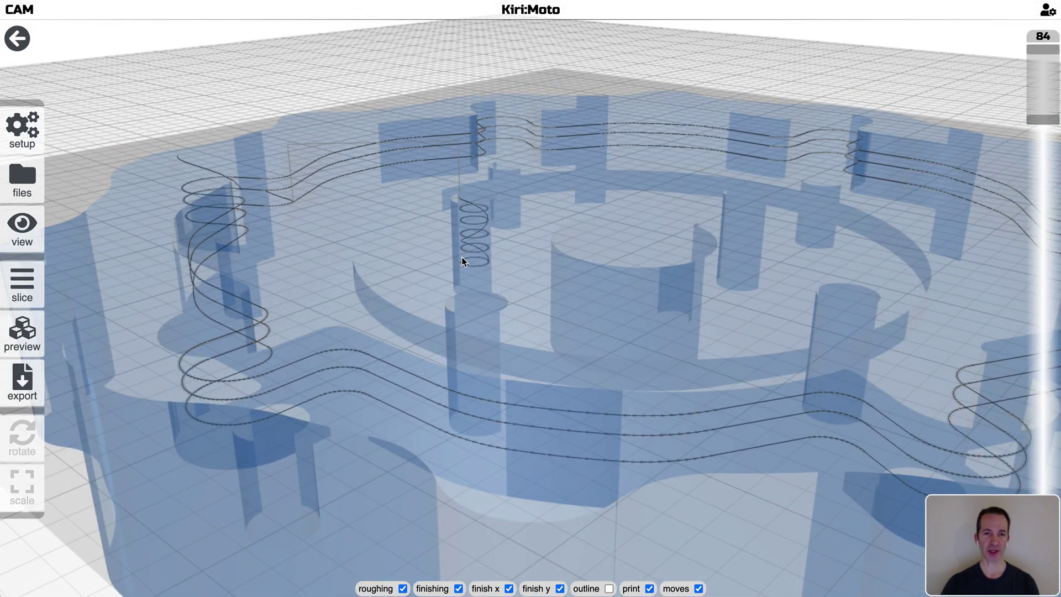
left_click_drag(1045, 121, 1043, 143)
key("h")
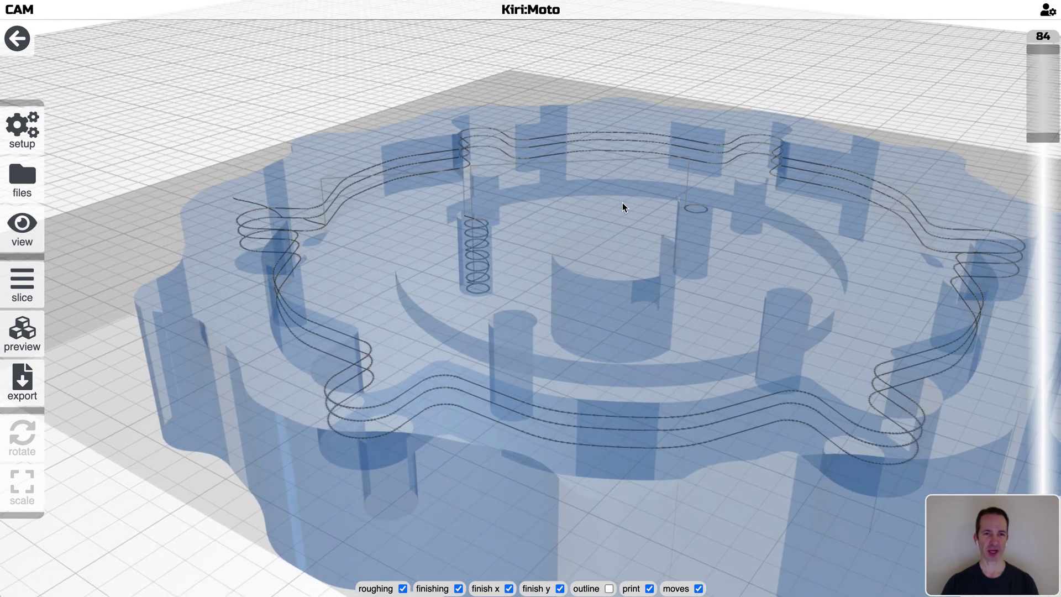
scroll(592, 290, "up", 5)
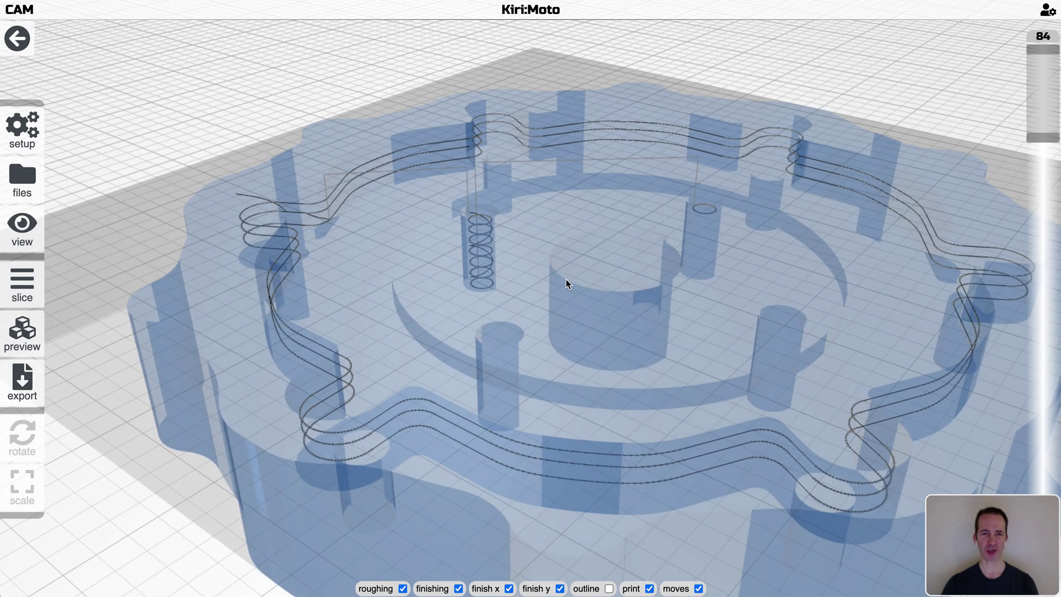
scroll(554, 250, "down", 5)
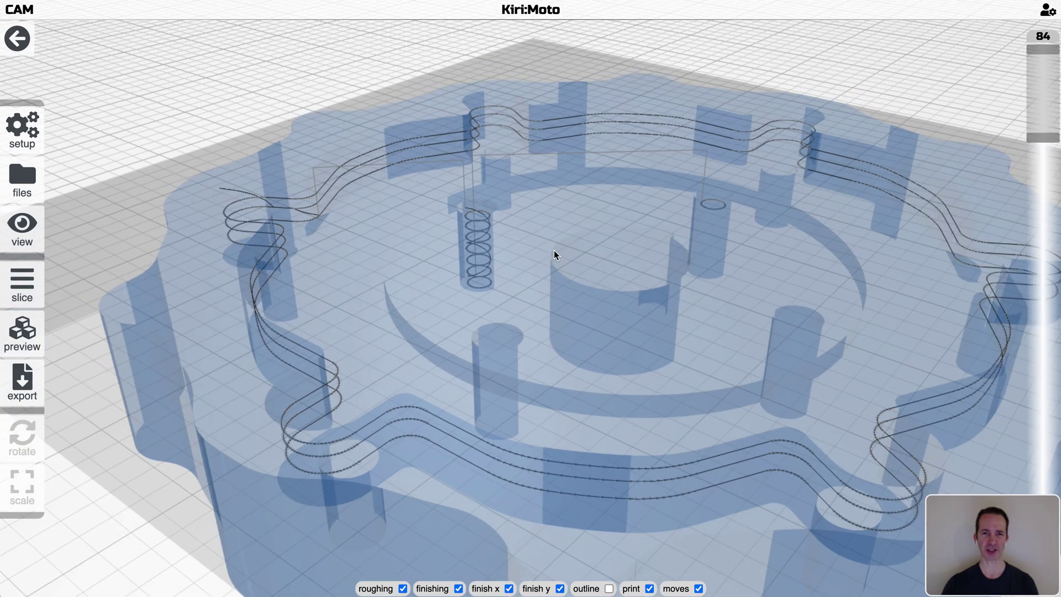
Step: Leave the toolpath preview, reset to the front overview, and slice the knob again
left_click(605, 254)
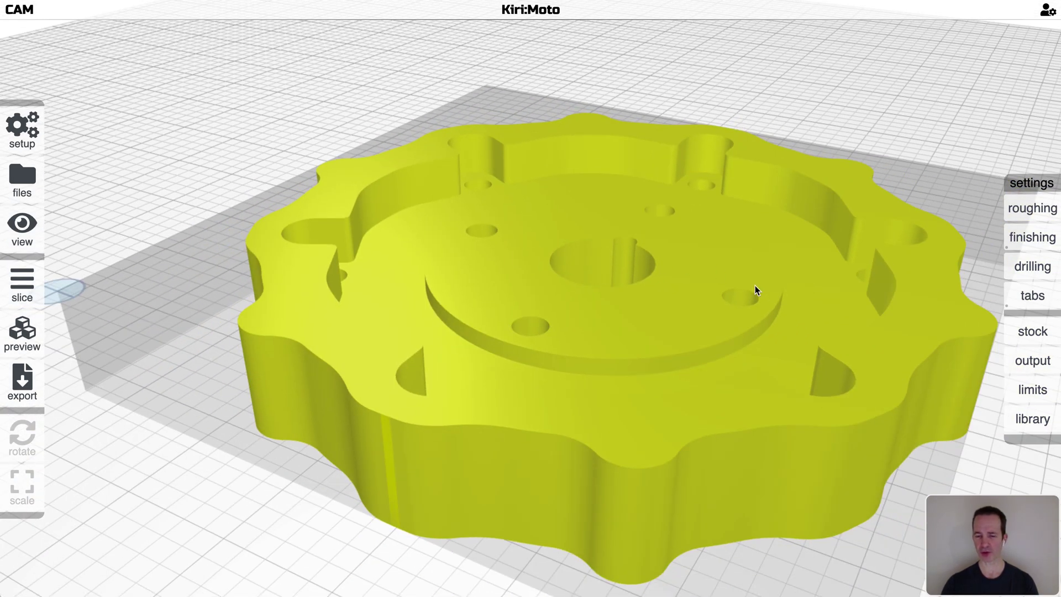
key("h")
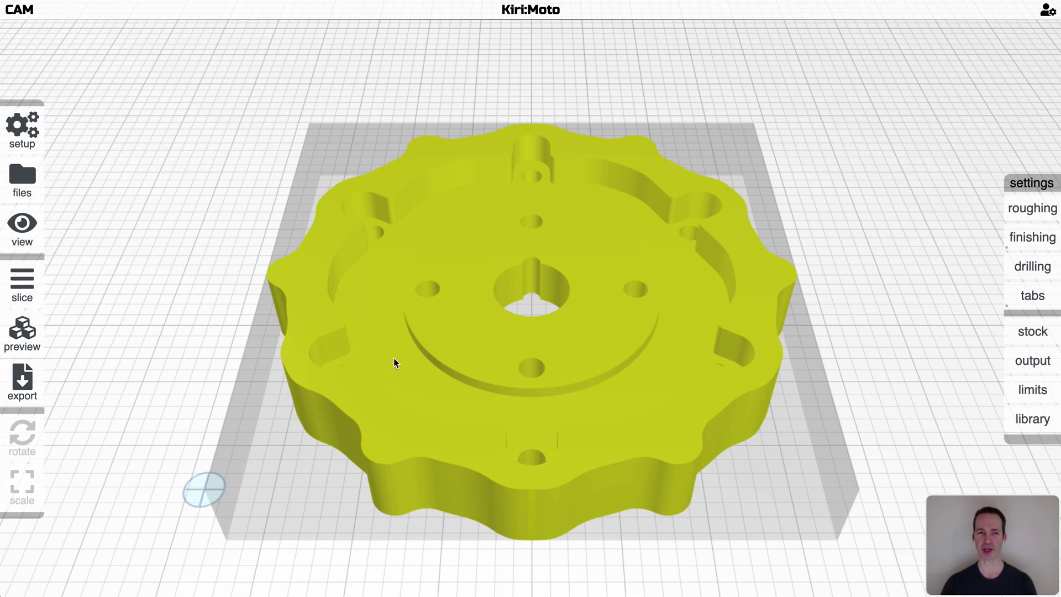
scroll(632, 308, "up", 2)
key("s")
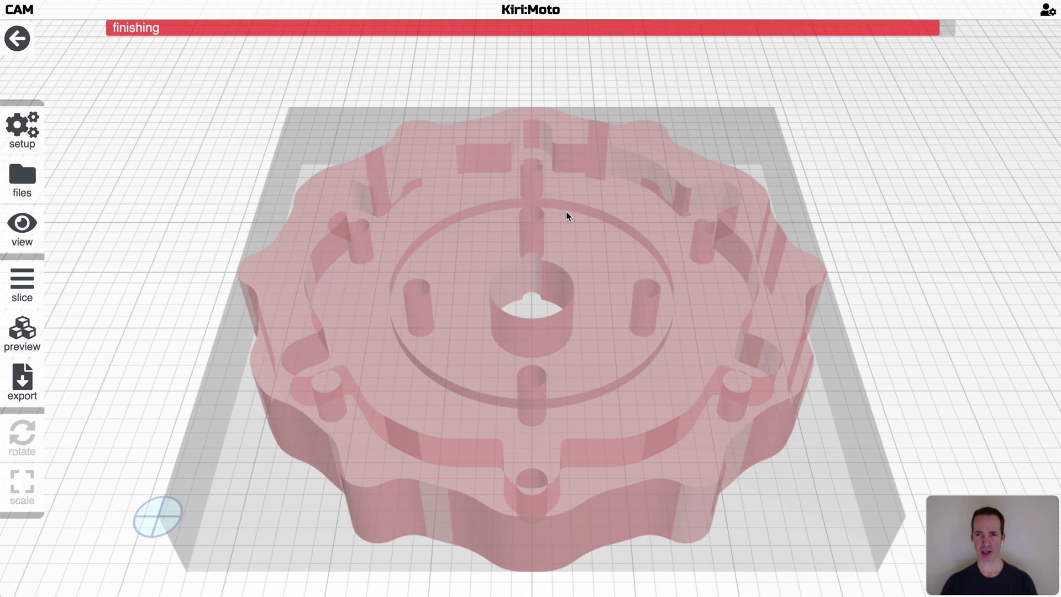
scroll(526, 239, "down", 5)
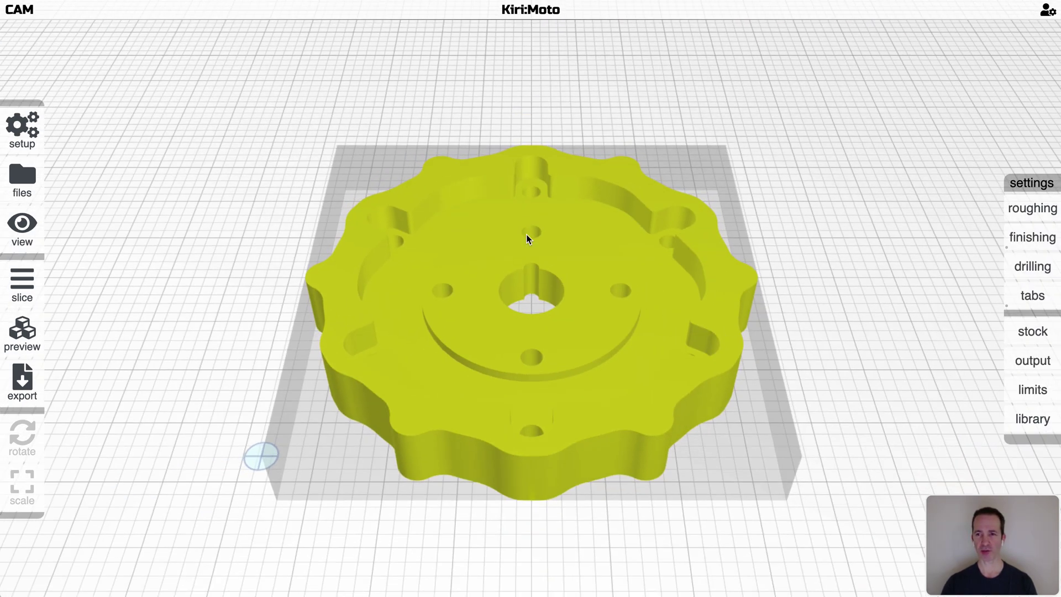
Step: Set the stock width, depth and height offsets to 5 each, then orbit to check the stock box
mouse_move(1033, 334)
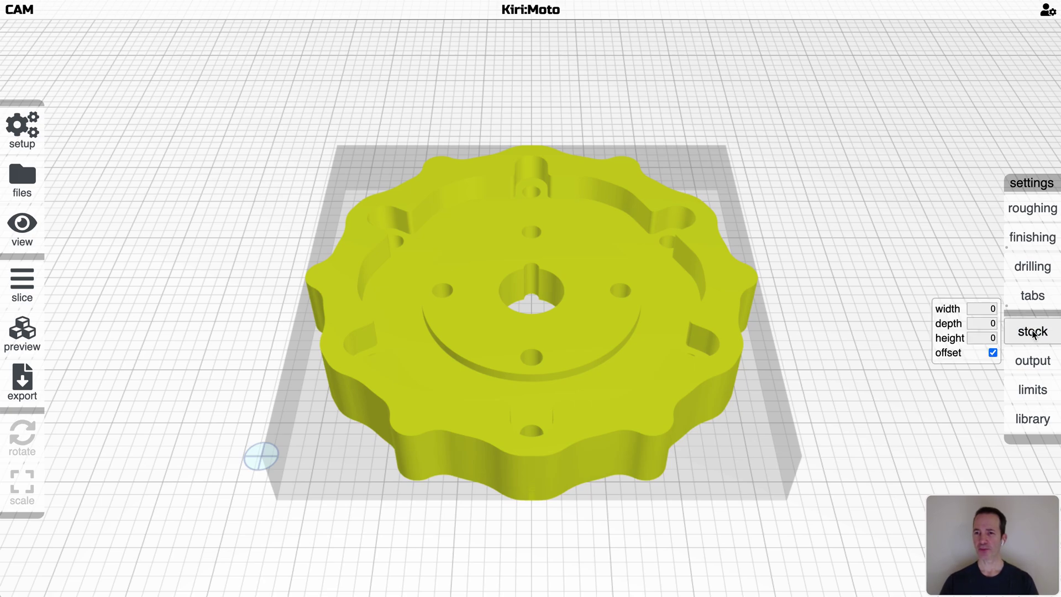
left_click(997, 311)
type("5")
key("Tab")
type("5")
key("Tab")
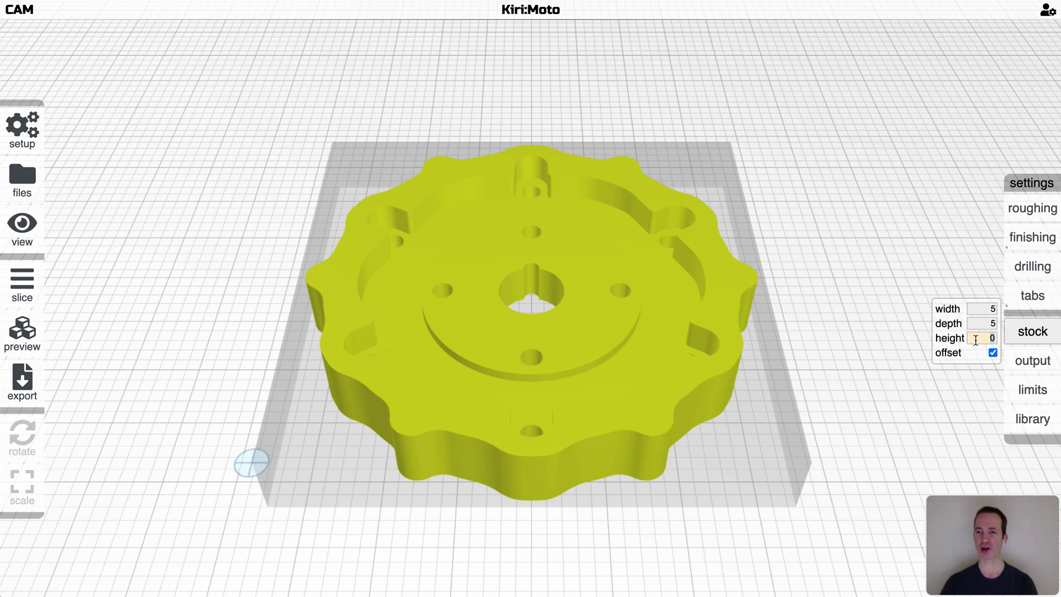
mouse_move(1043, 359)
mouse_move(1040, 383)
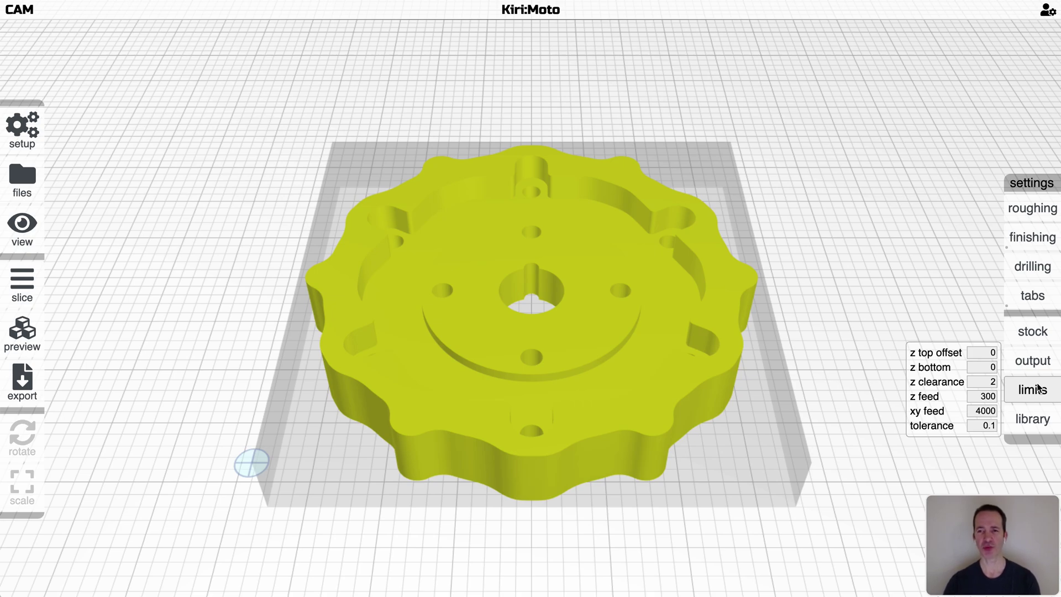
mouse_move(1033, 332)
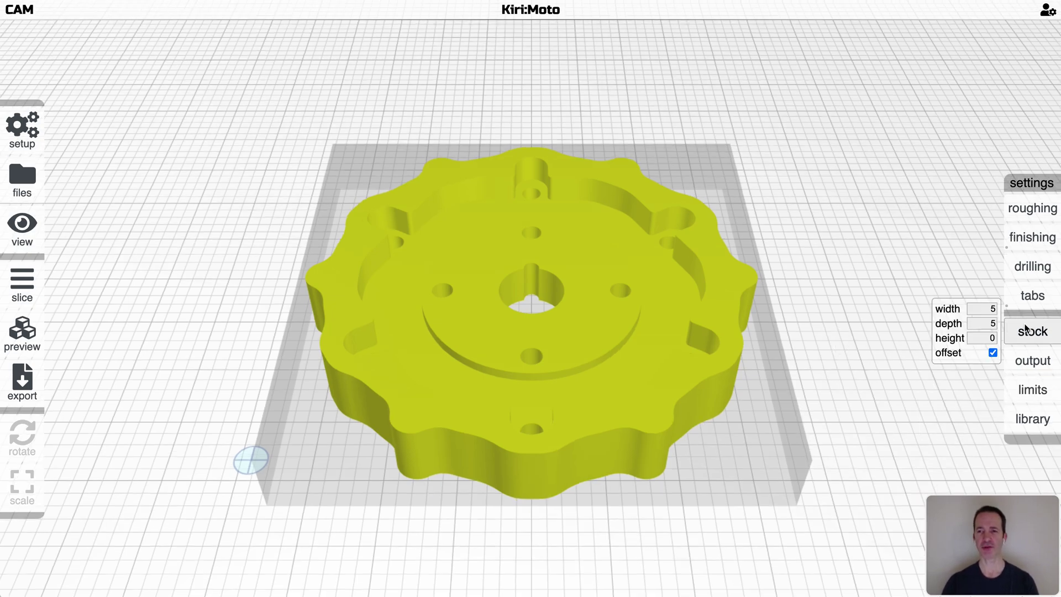
left_click(977, 338)
type("5")
key("Return")
left_click_drag(854, 347, 853, 277)
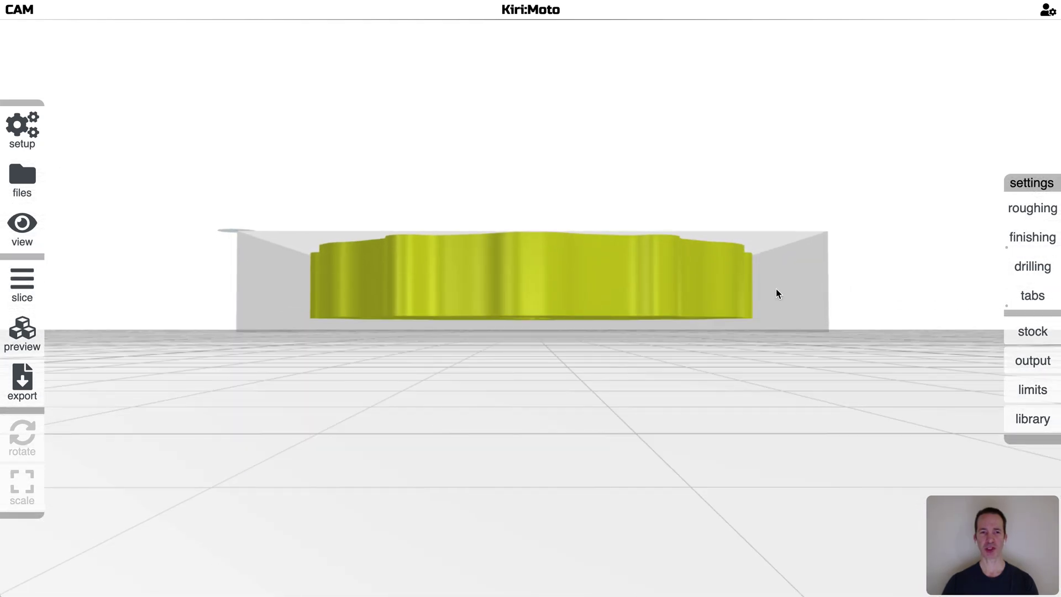
left_click_drag(794, 293, 796, 360)
Step: Change the z top offset limit from 0 to 1 and orbit around the part
mouse_move(1038, 389)
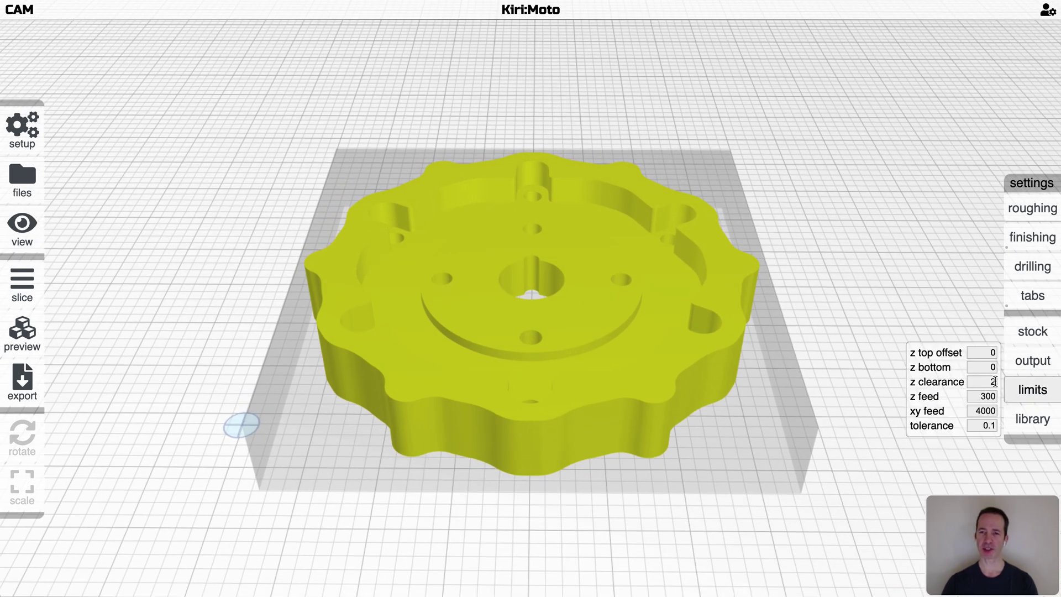
left_click(984, 352)
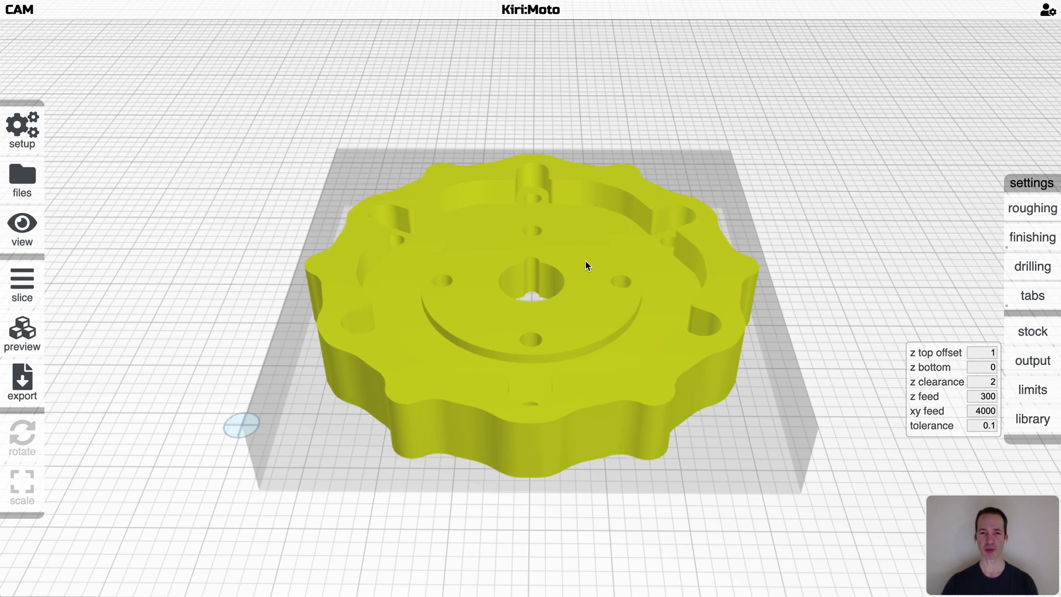
left_click_drag(594, 266, 660, 314)
scroll(815, 302, "up", 1)
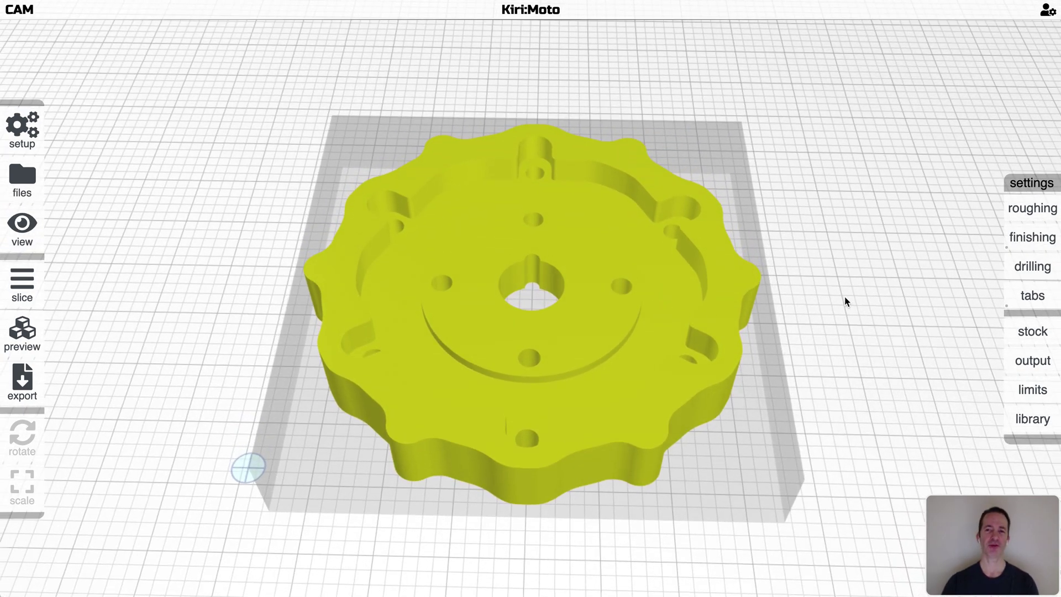
Step: Enable roughing and slice the knob into concentric roughing passes over its top face
mouse_move(1029, 237)
mouse_move(1027, 213)
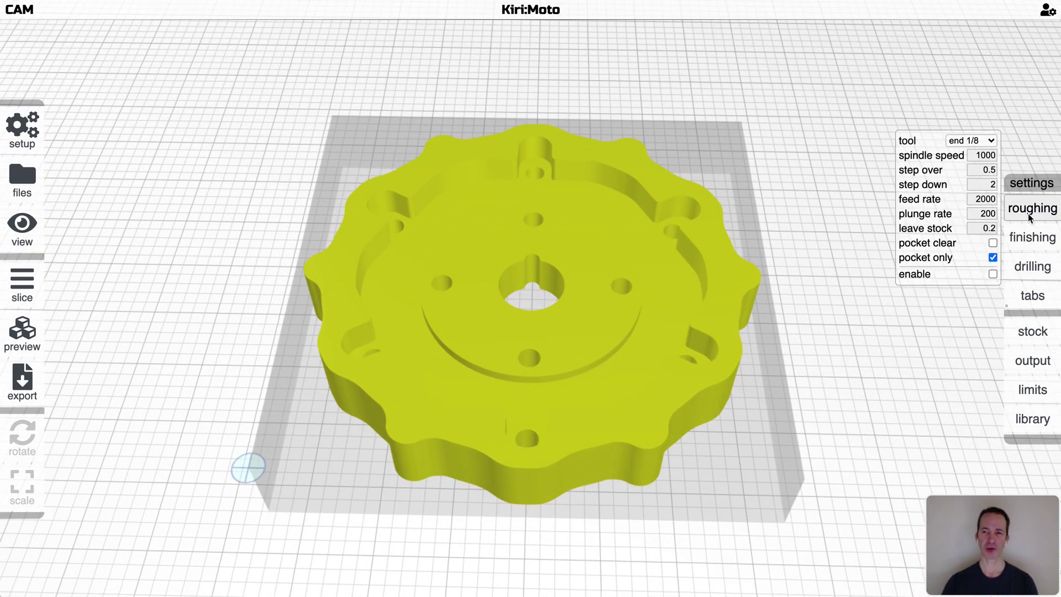
left_click_drag(875, 231, 868, 232)
key("s")
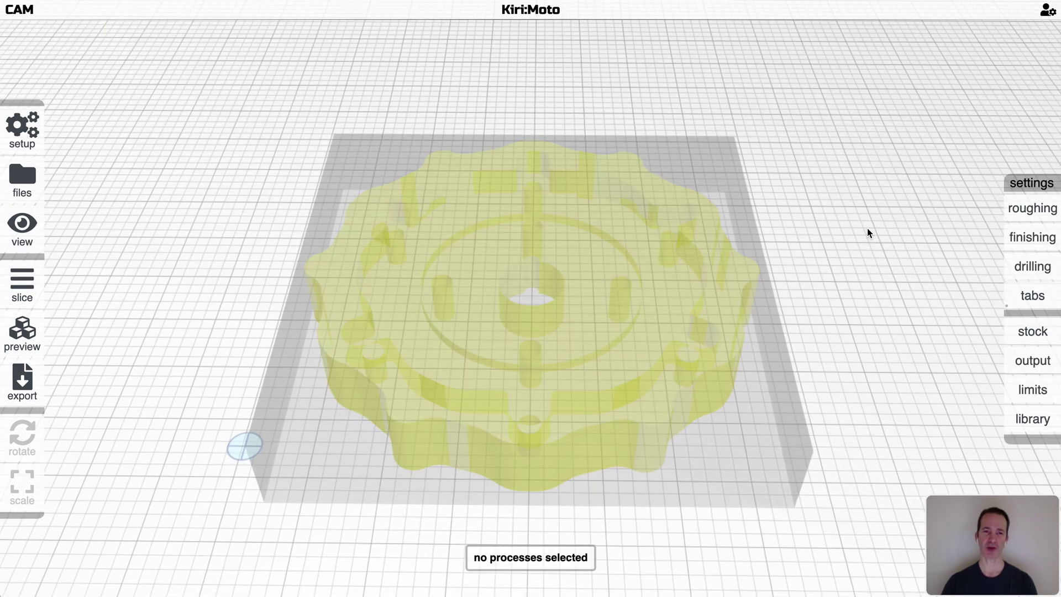
mouse_move(1016, 221)
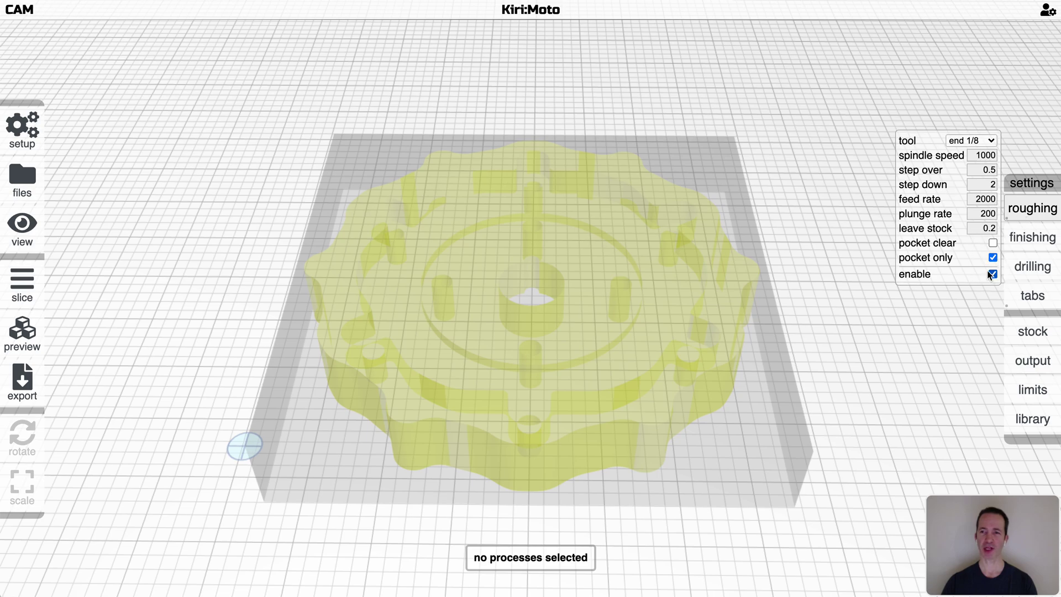
key("s")
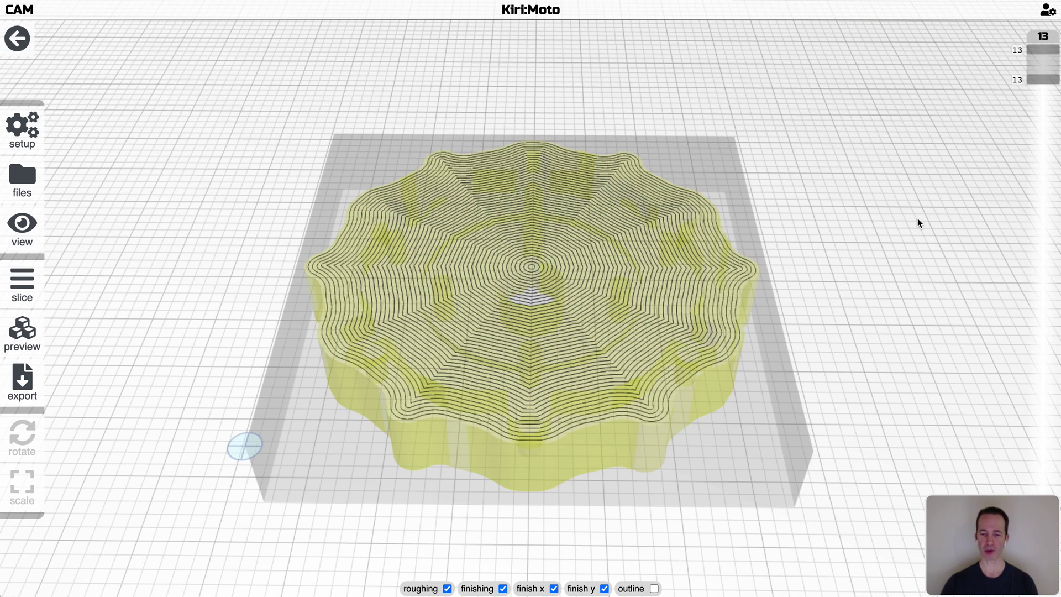
Step: Reveal the lower roughing layers, then leave the toolpath preview
left_click_drag(950, 218, 950, 227)
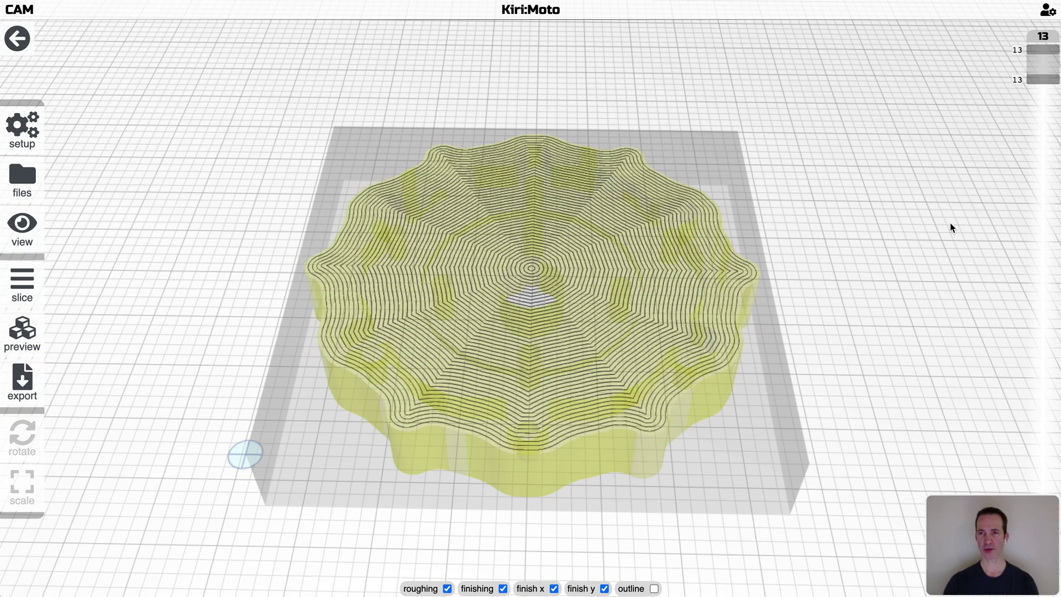
left_click_drag(1042, 80, 1016, 377)
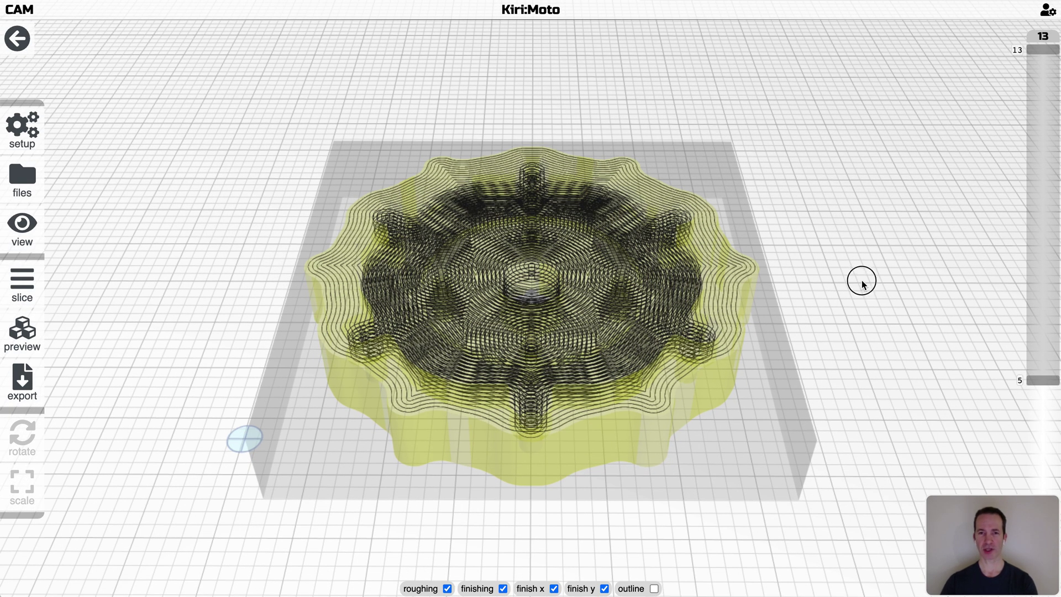
left_click_drag(863, 282, 861, 291)
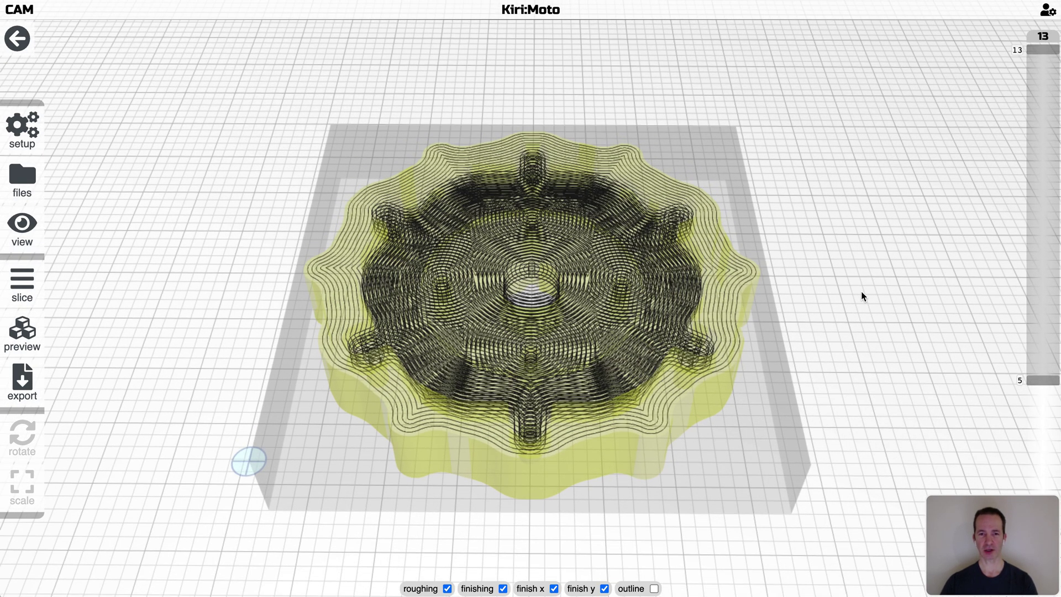
left_click(861, 296)
Step: Re-slice the knob, orbit to inspect its toolpath layers, and return to the solid part
key("s")
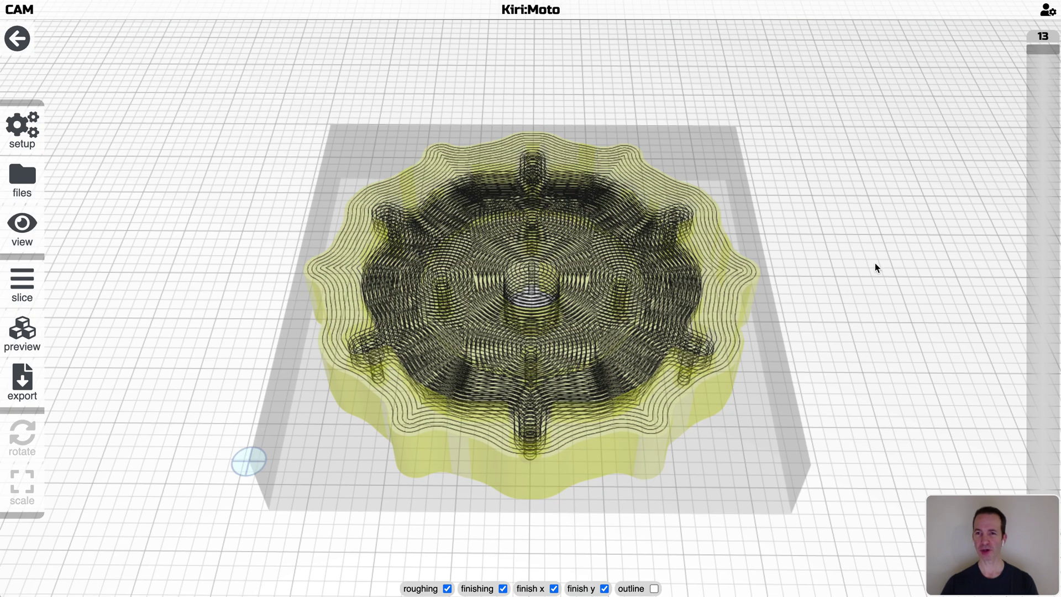
left_click_drag(824, 288, 877, 283)
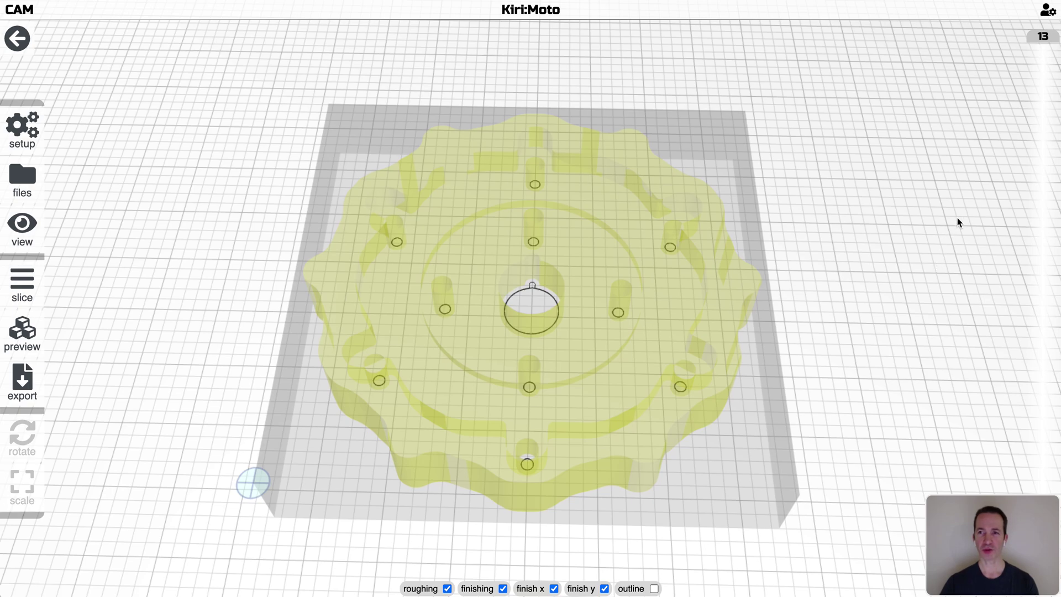
left_click_drag(958, 217, 873, 220)
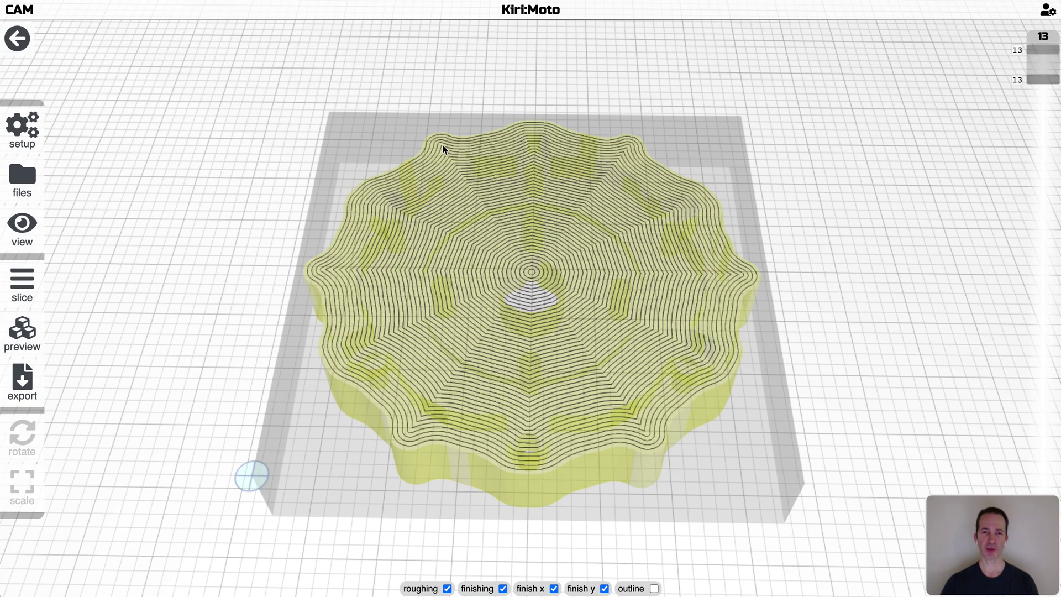
mouse_move(882, 281)
left_mouse_down()
mouse_move(886, 199)
mouse_move(884, 277)
left_mouse_up()
left_click_drag(1043, 93, 1043, 53)
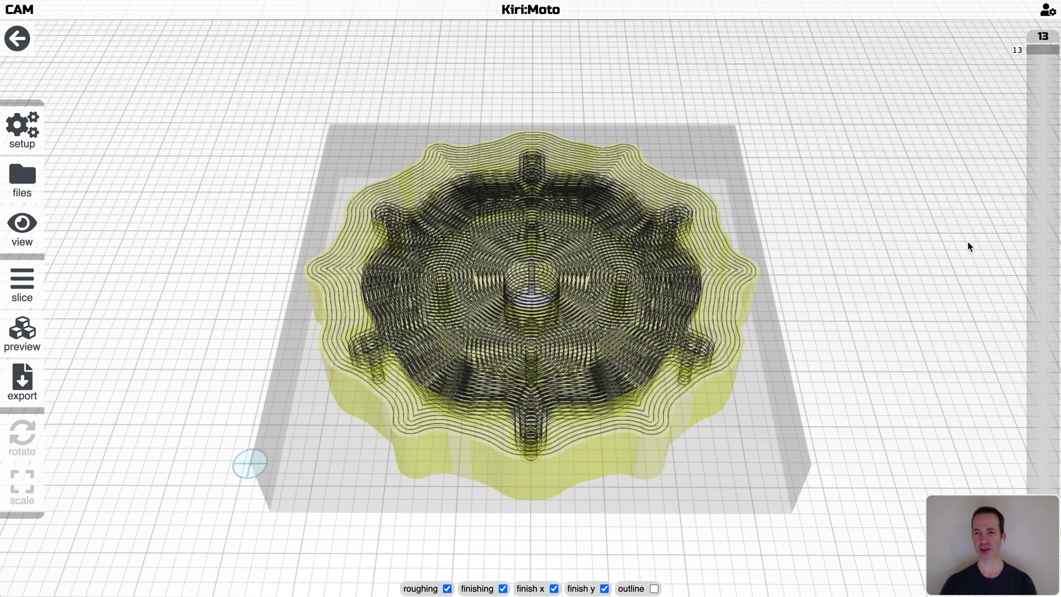
key("Escape")
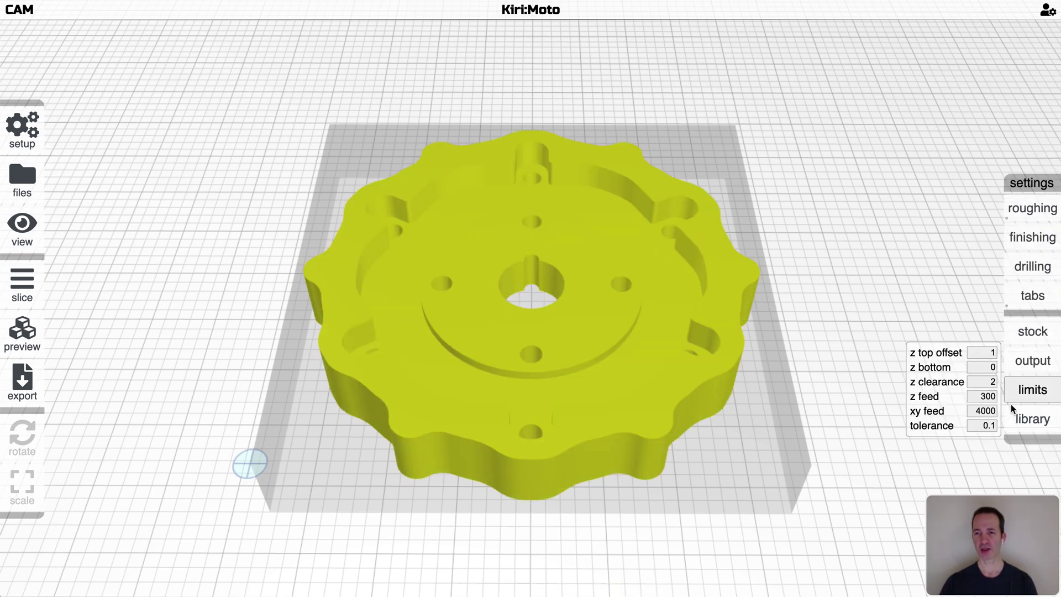
Step: Set the limits to z bottom 10 and z top offset 0
left_click(984, 368)
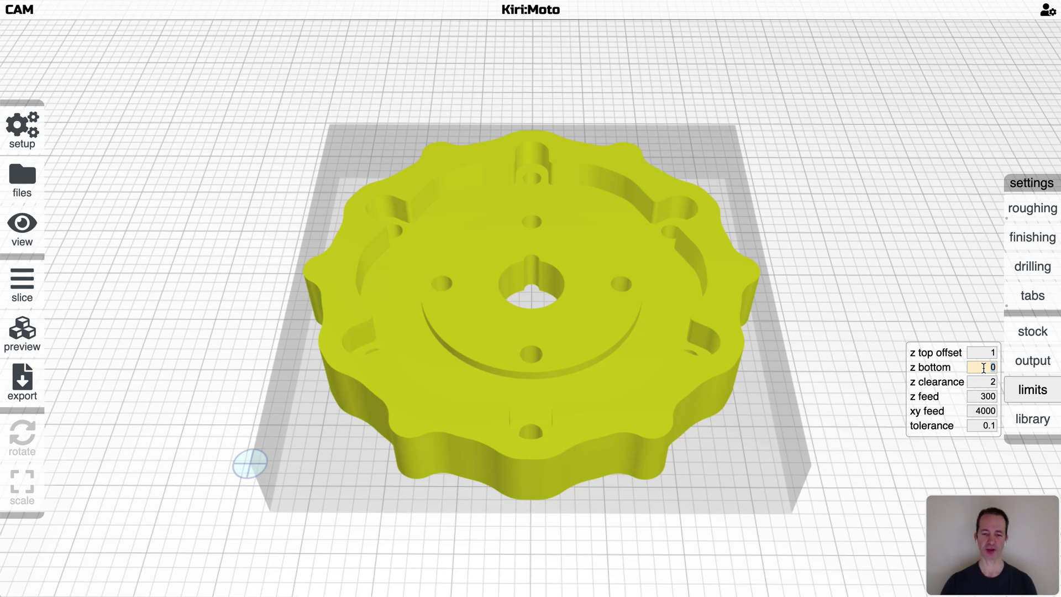
type("10")
key("Return")
left_click(986, 353)
type("0")
key("Return")
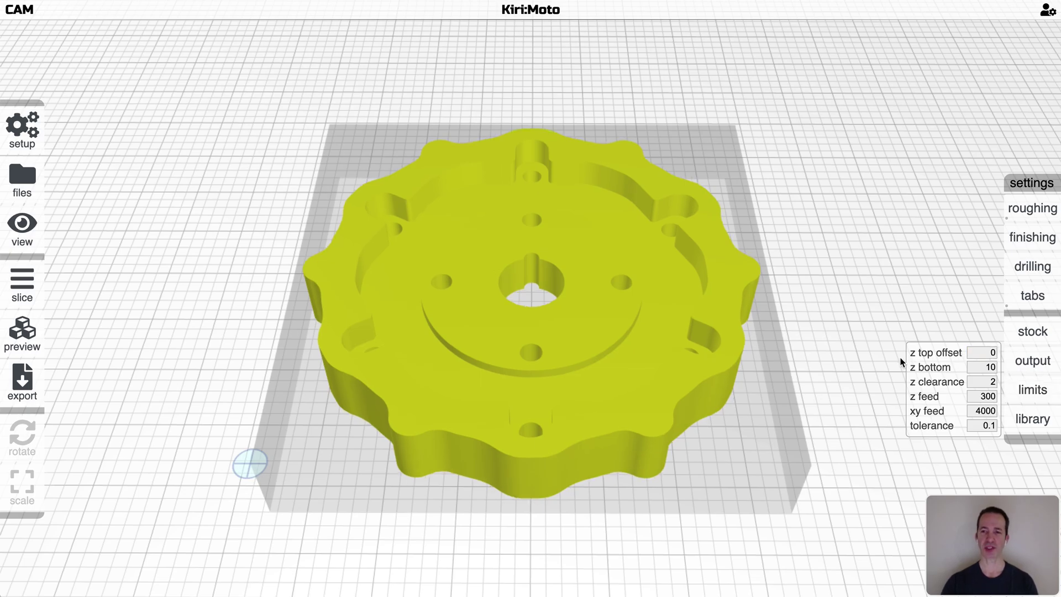
Step: Slice the knob with the new limits and orbit to check the 7 layers
key("s")
left_click_drag(886, 359, 886, 301)
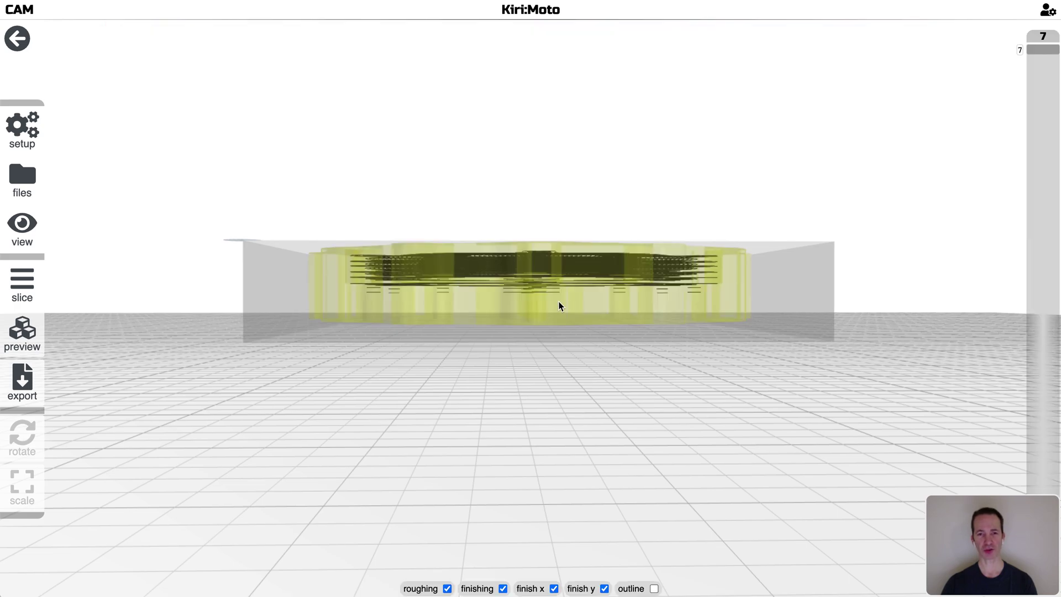
left_click_drag(566, 281, 784, 360)
left_click(820, 365)
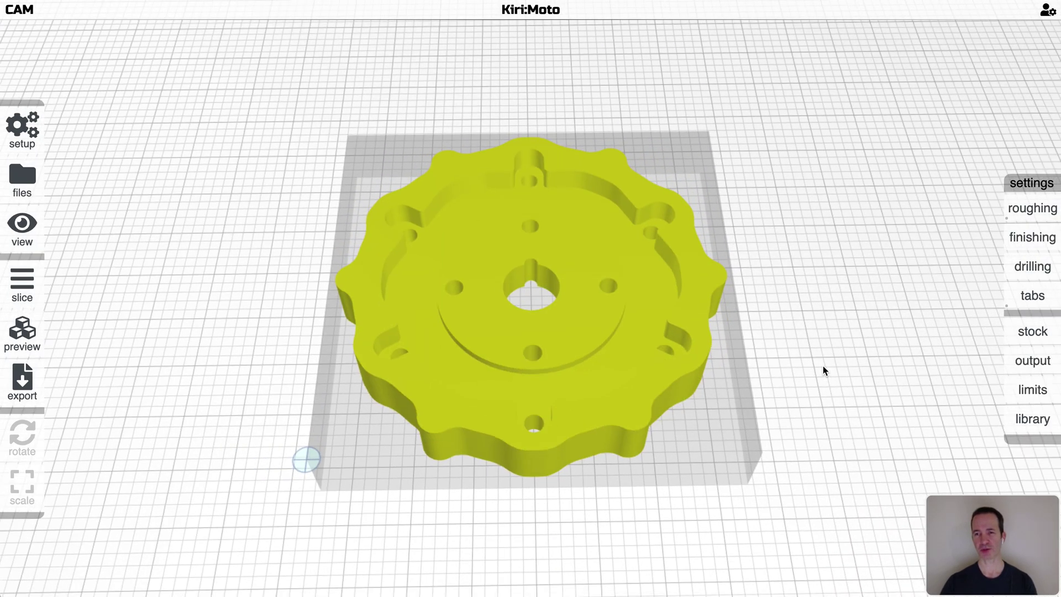
scroll(820, 360, "up", 3)
scroll(820, 360, "down", 2)
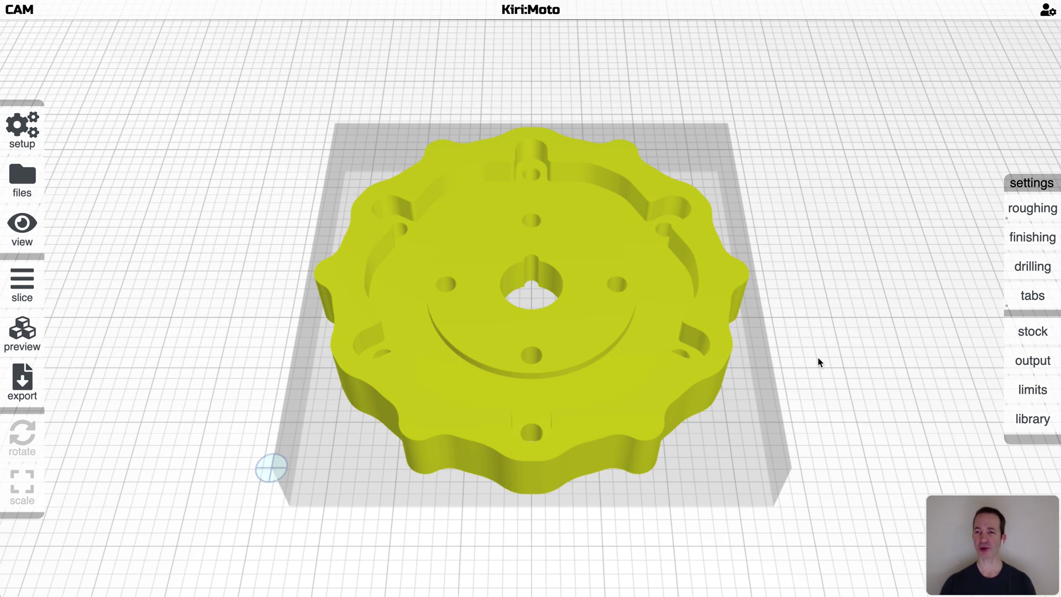
mouse_move(1030, 341)
mouse_move(1030, 395)
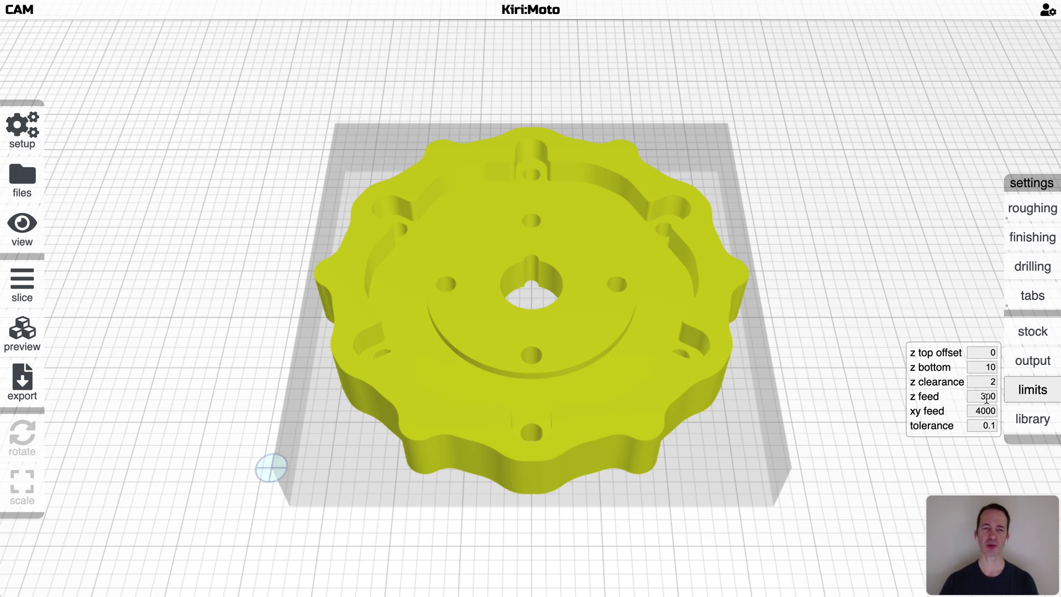
mouse_move(987, 399)
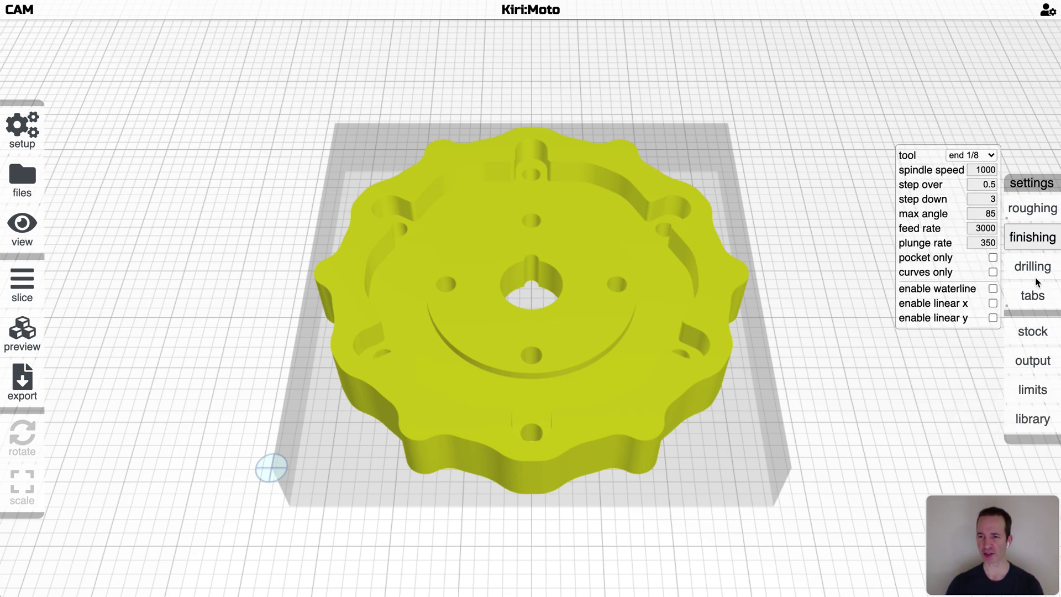
left_click(988, 426)
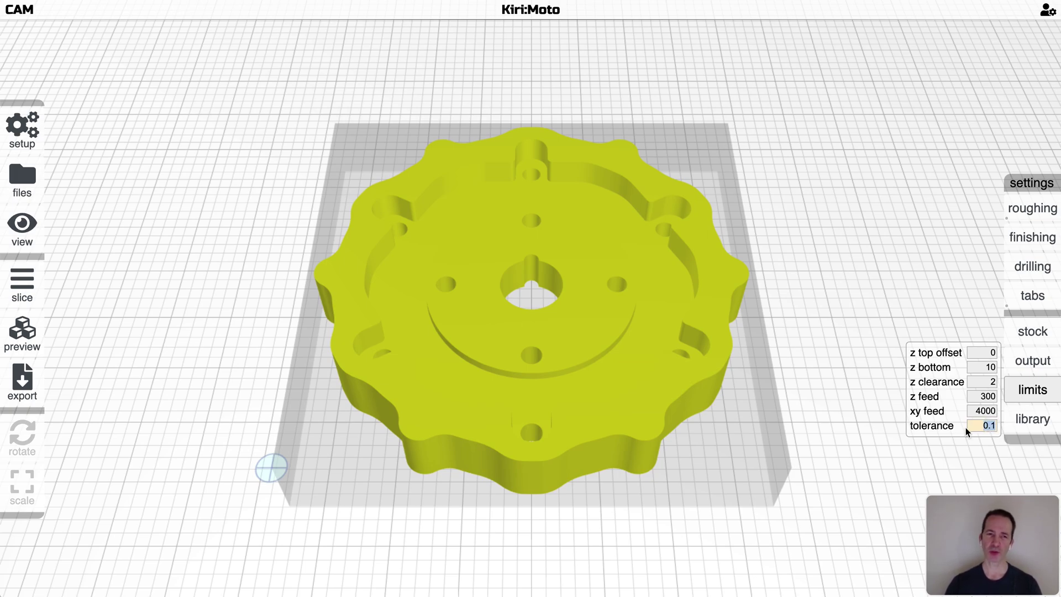
mouse_move(967, 426)
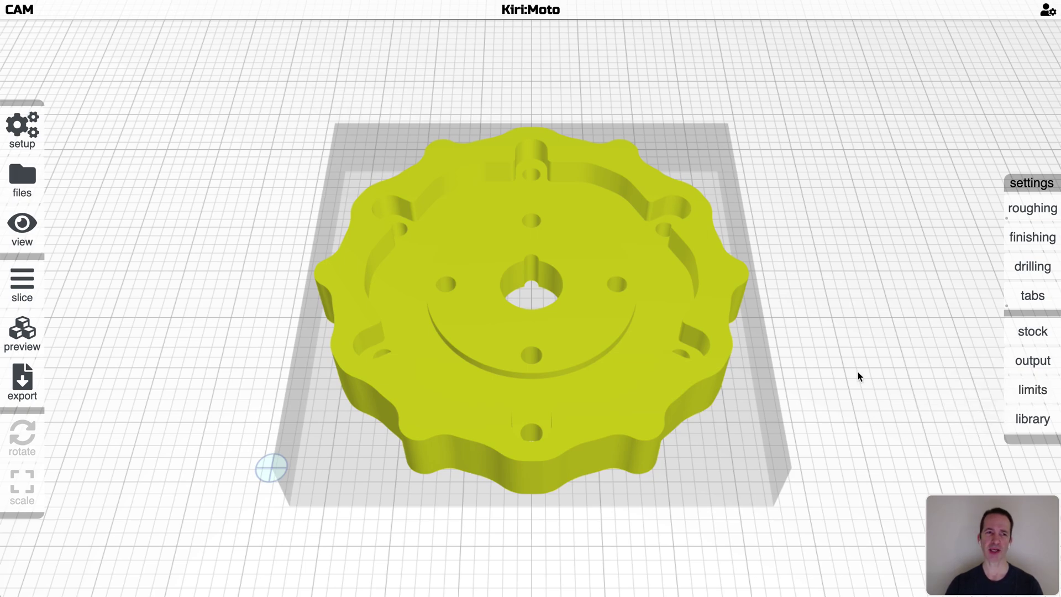
left_click_drag(855, 378, 854, 365)
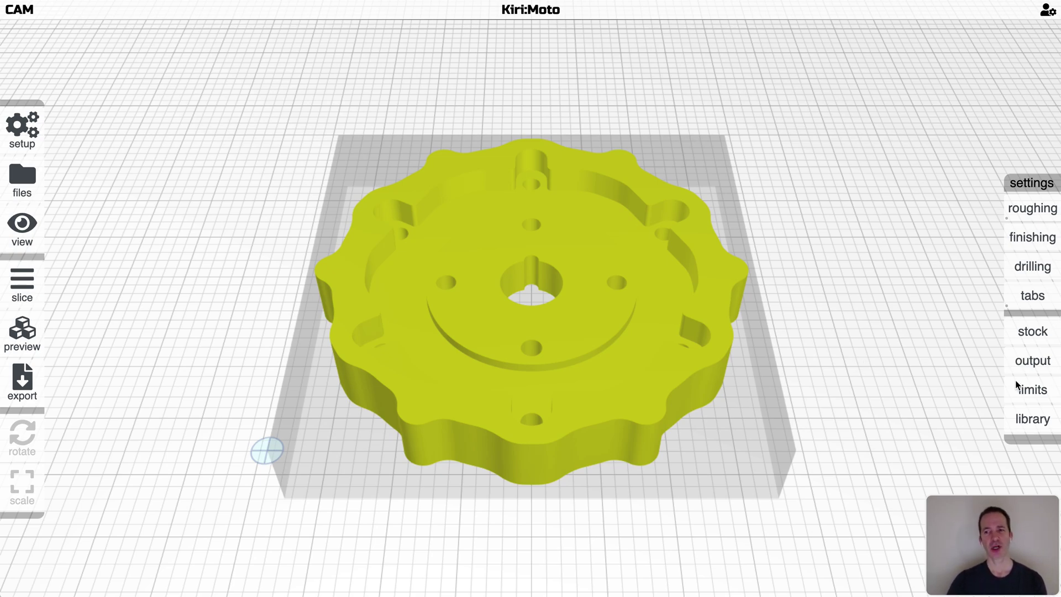
mouse_move(1017, 382)
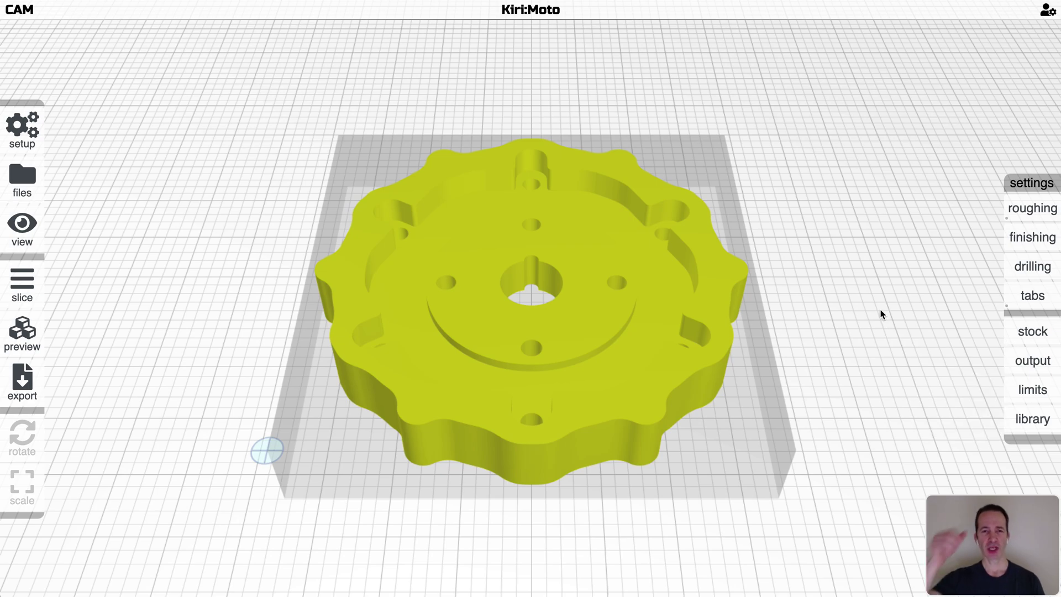
mouse_move(1049, 242)
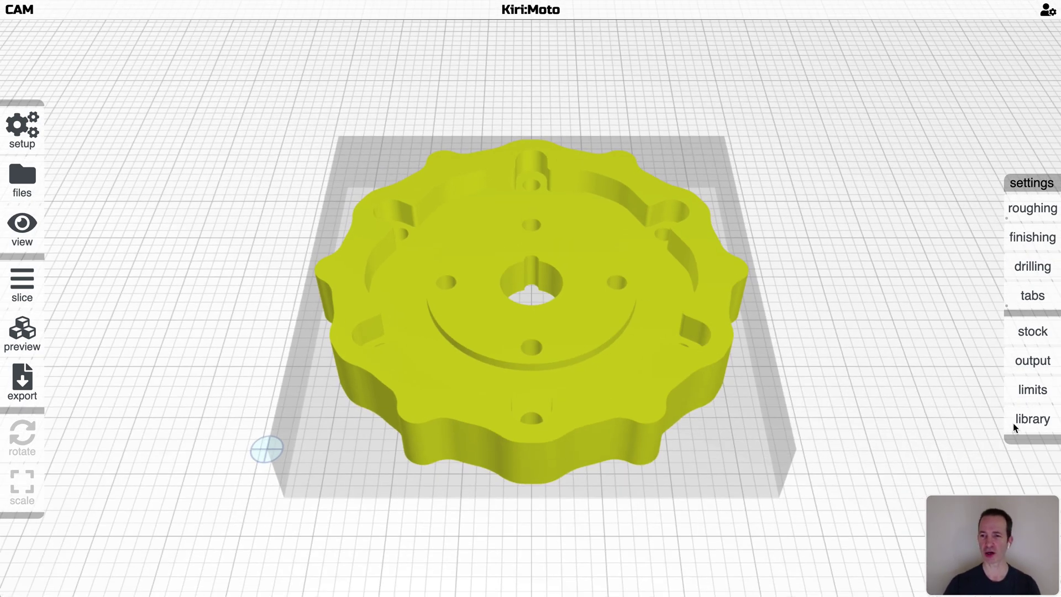
mouse_move(1017, 423)
left_click(958, 423)
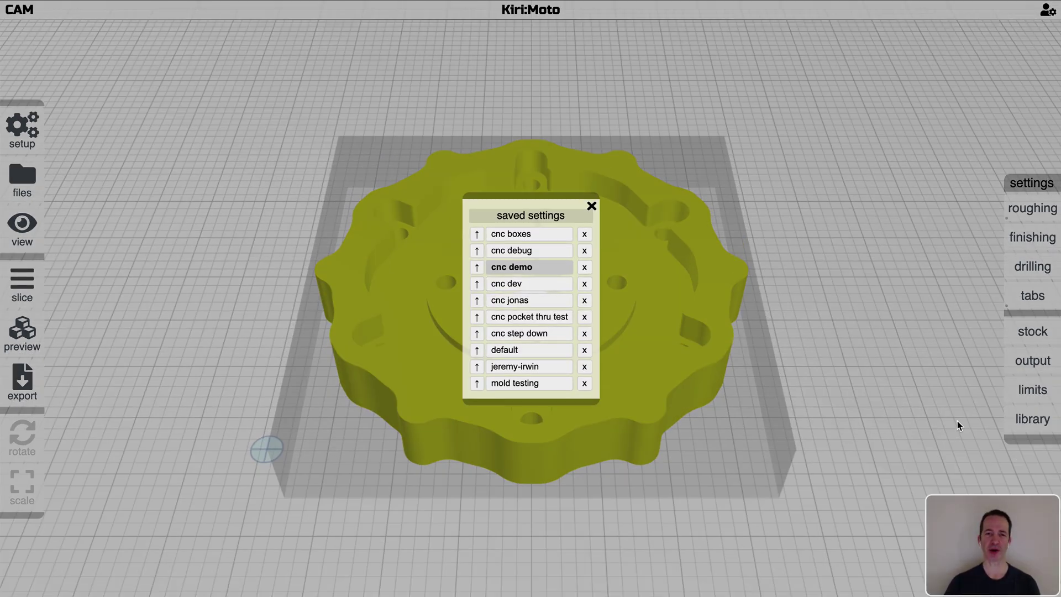
left_click(634, 275)
mouse_move(1023, 420)
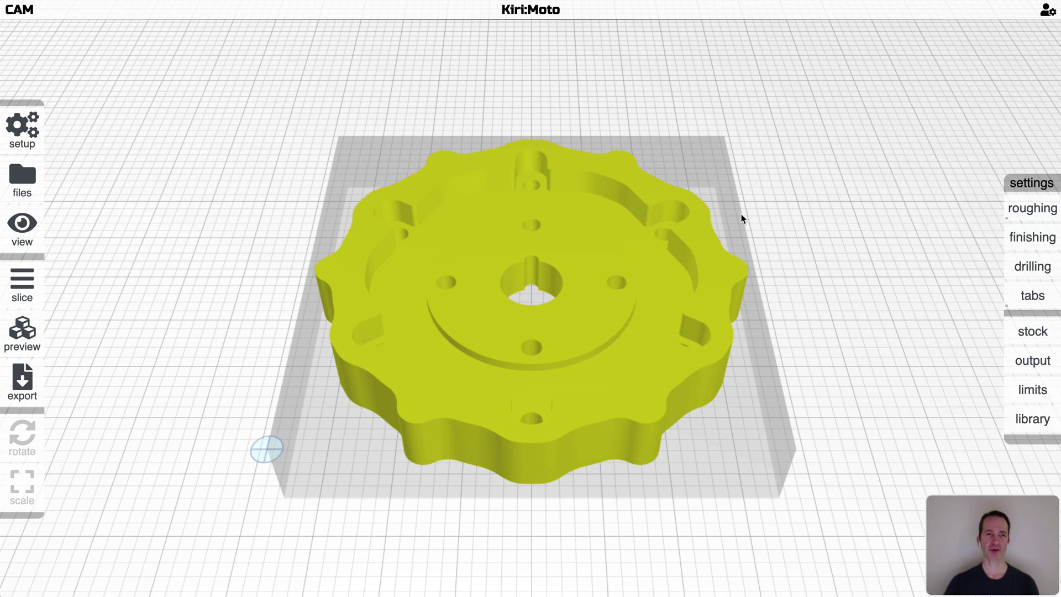
scroll(824, 296, "up", 3)
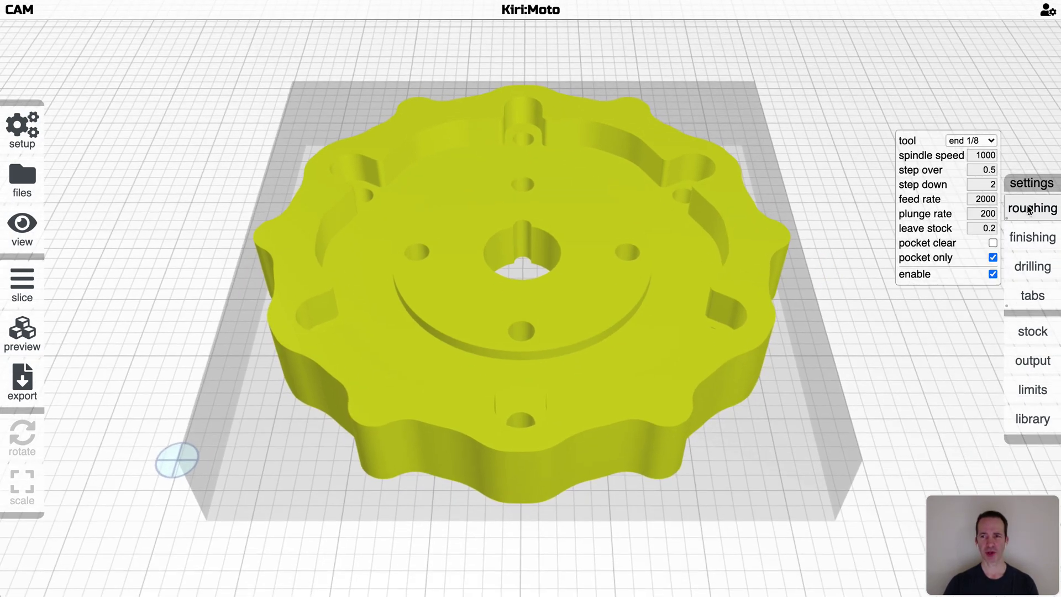
mouse_move(1024, 213)
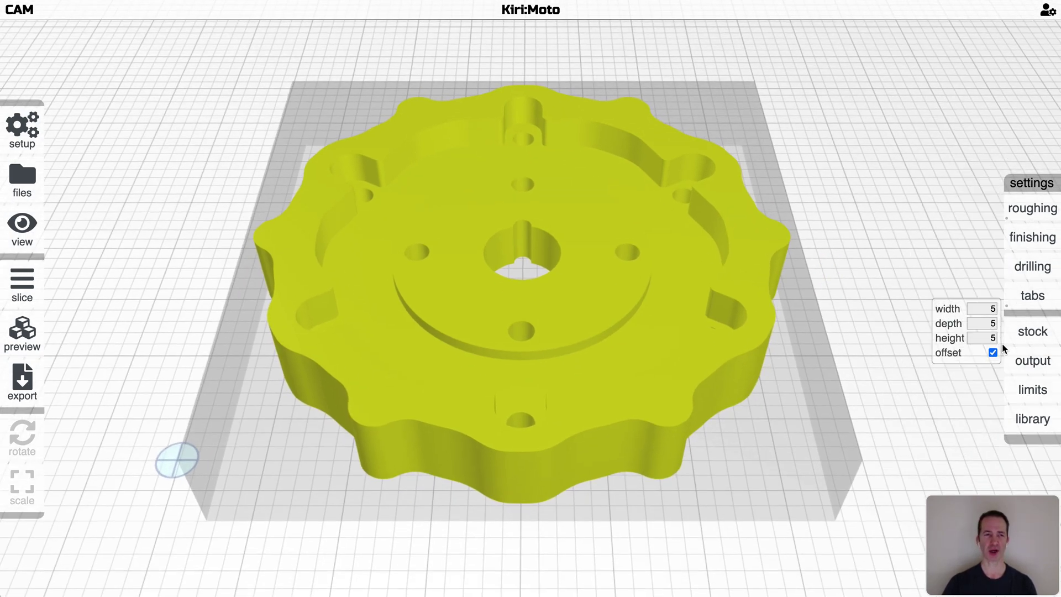
mouse_move(1023, 290)
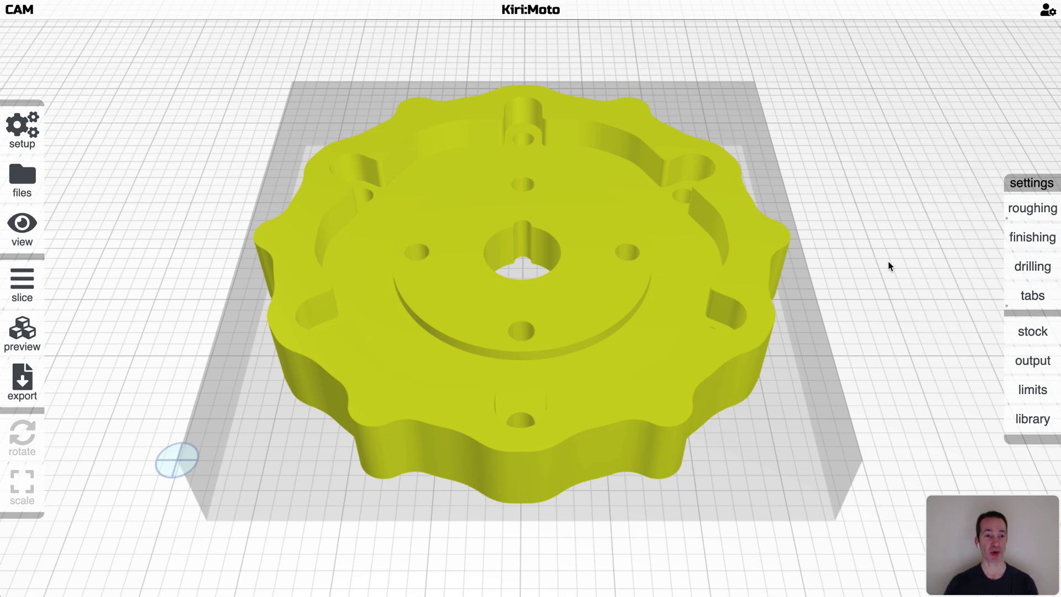
scroll(888, 266, "up", 2)
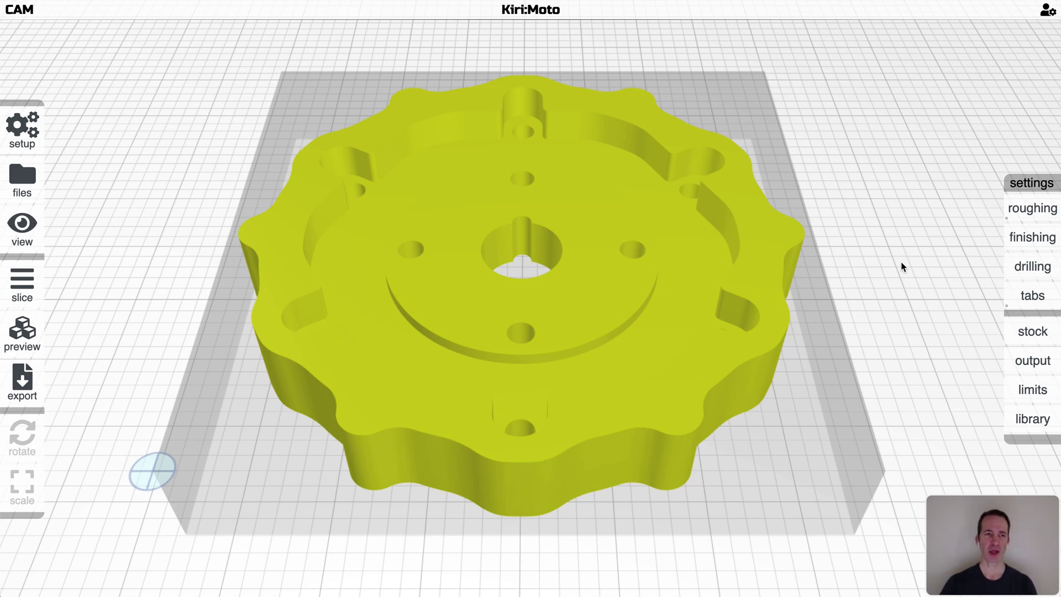
left_click_drag(901, 261, 899, 258)
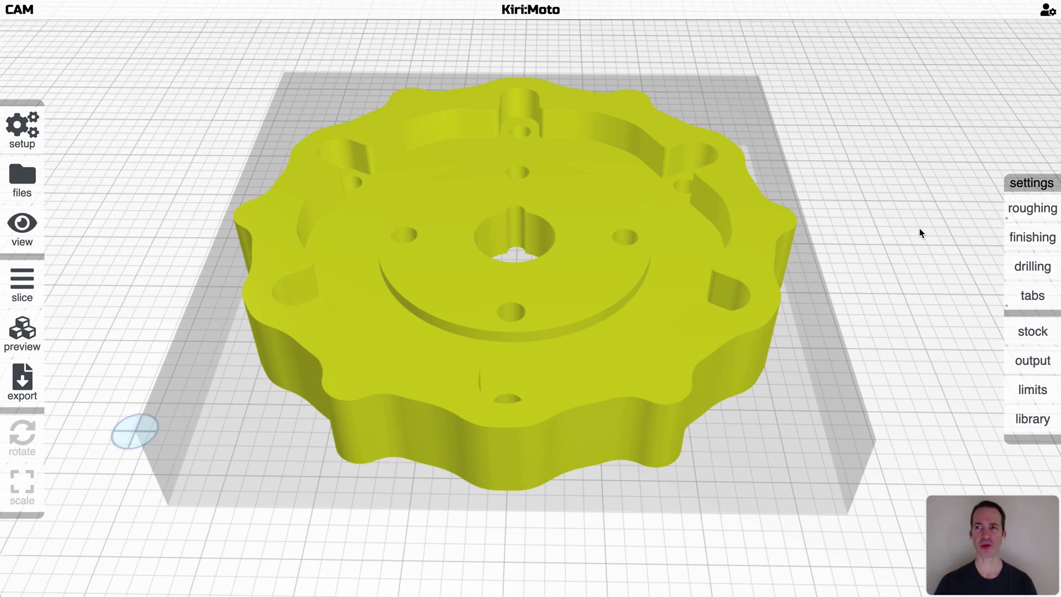
mouse_move(1005, 11)
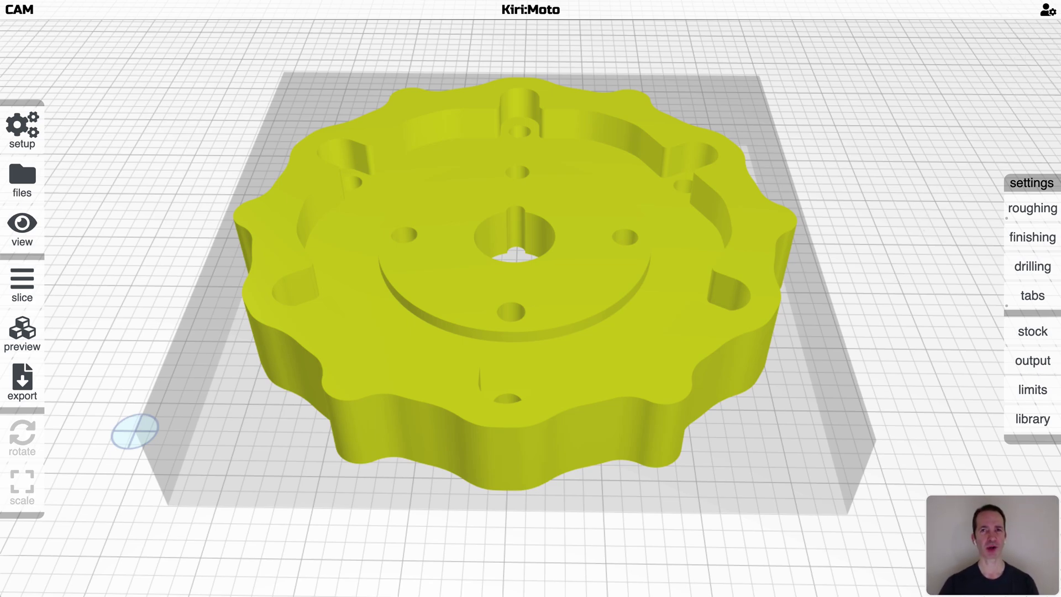